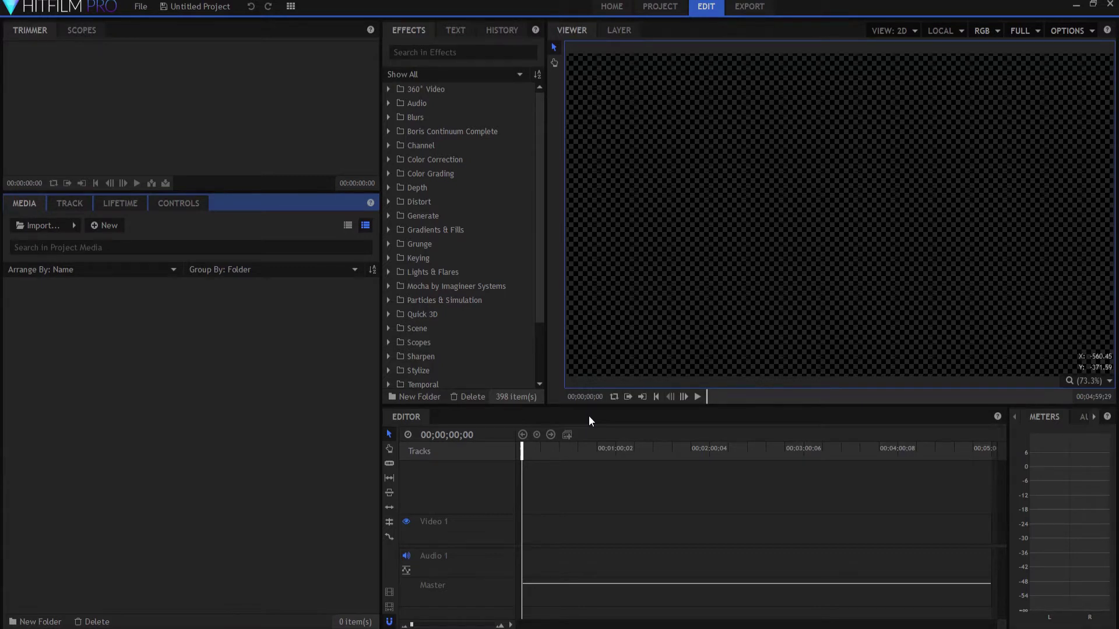
- Create a 1280×720 composite shot named HUD with a shortened duration
click(107, 233)
click(115, 248)
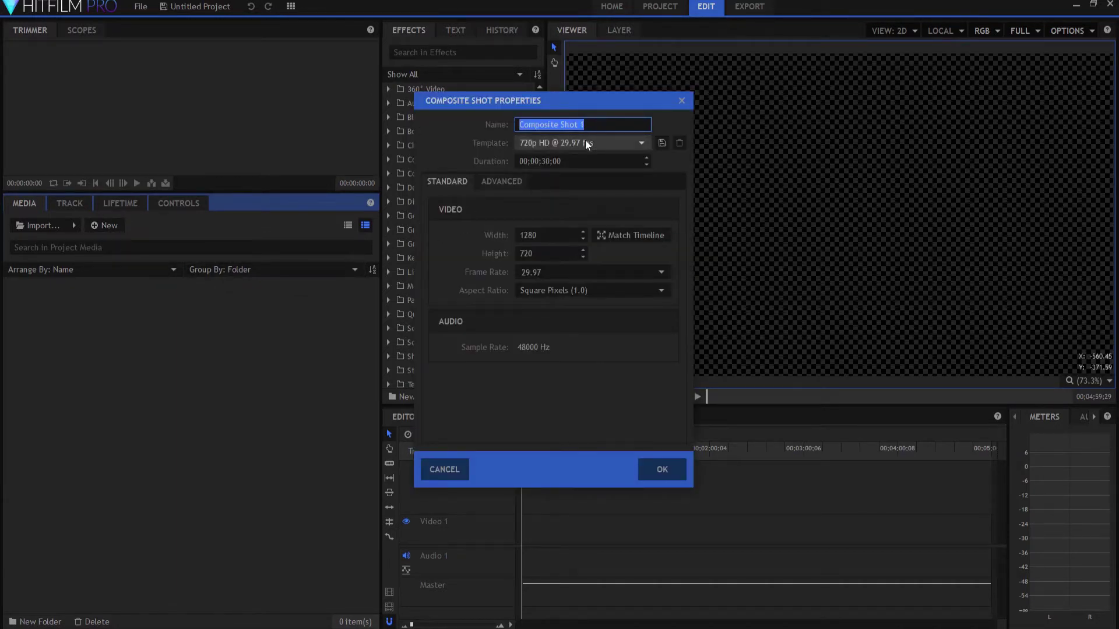
text(HUD)
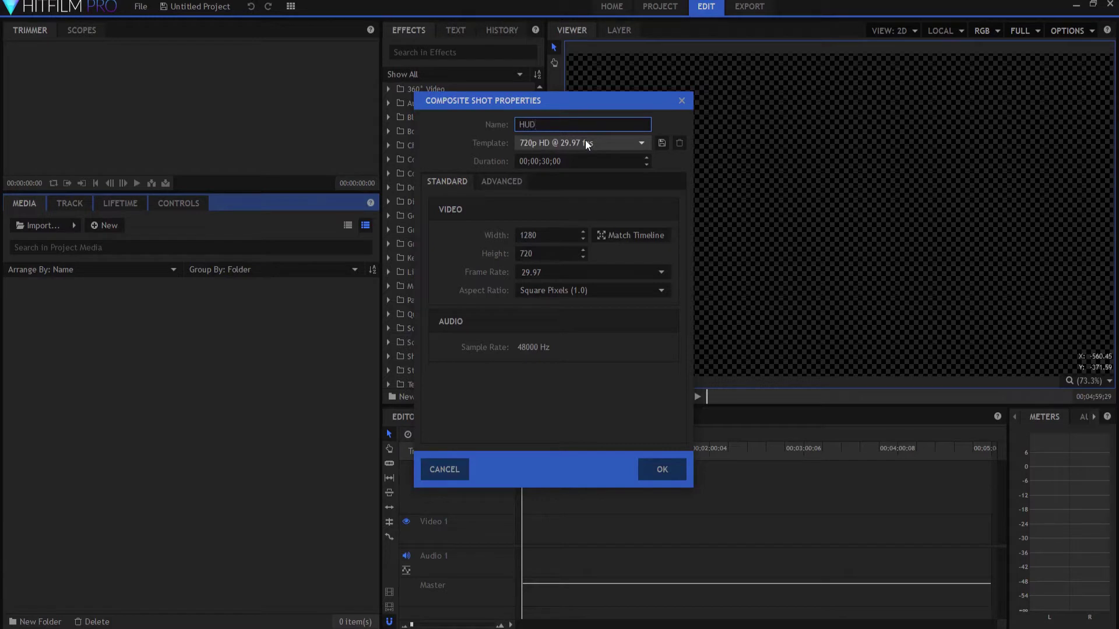
click(547, 161)
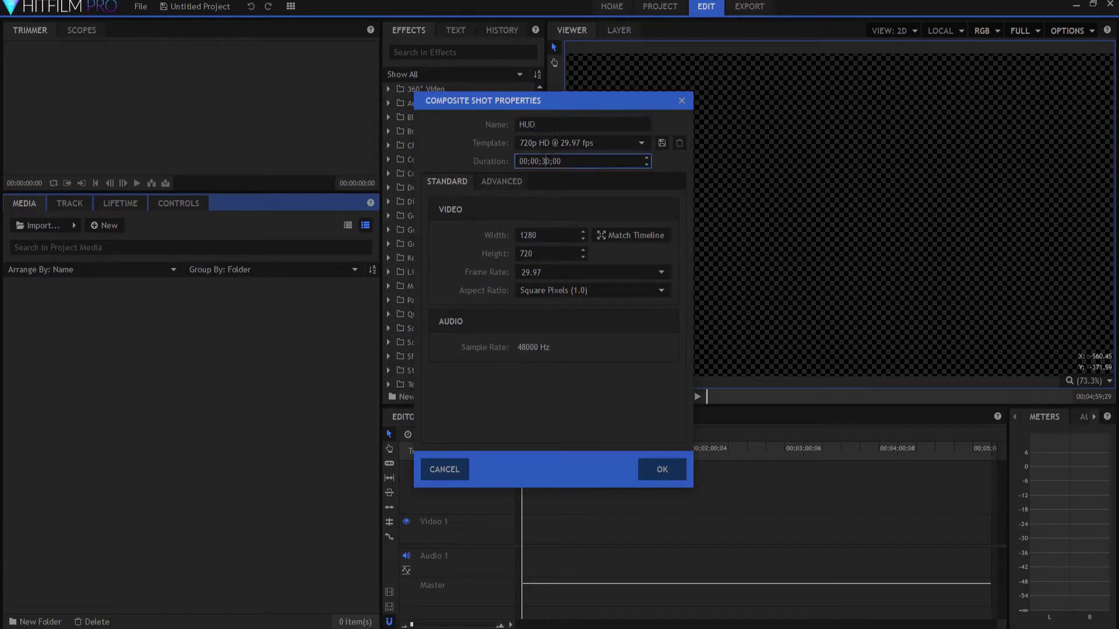
key(Delete)
key(Return)
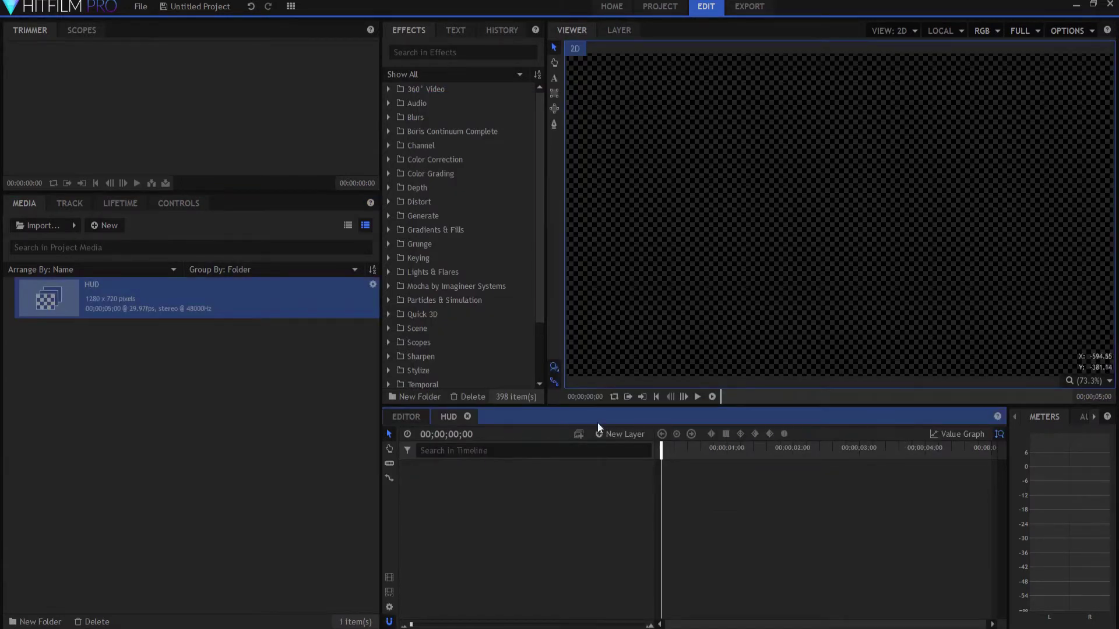
- Add a 3000×6000 plane layer named GRID to the HUD shot
click(617, 433)
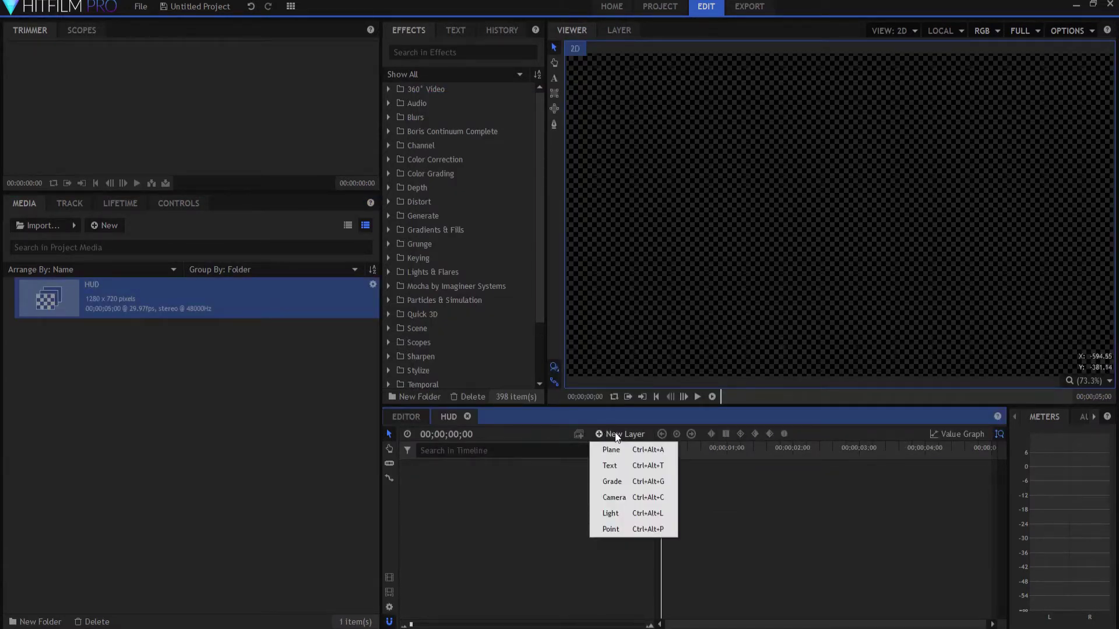
click(613, 449)
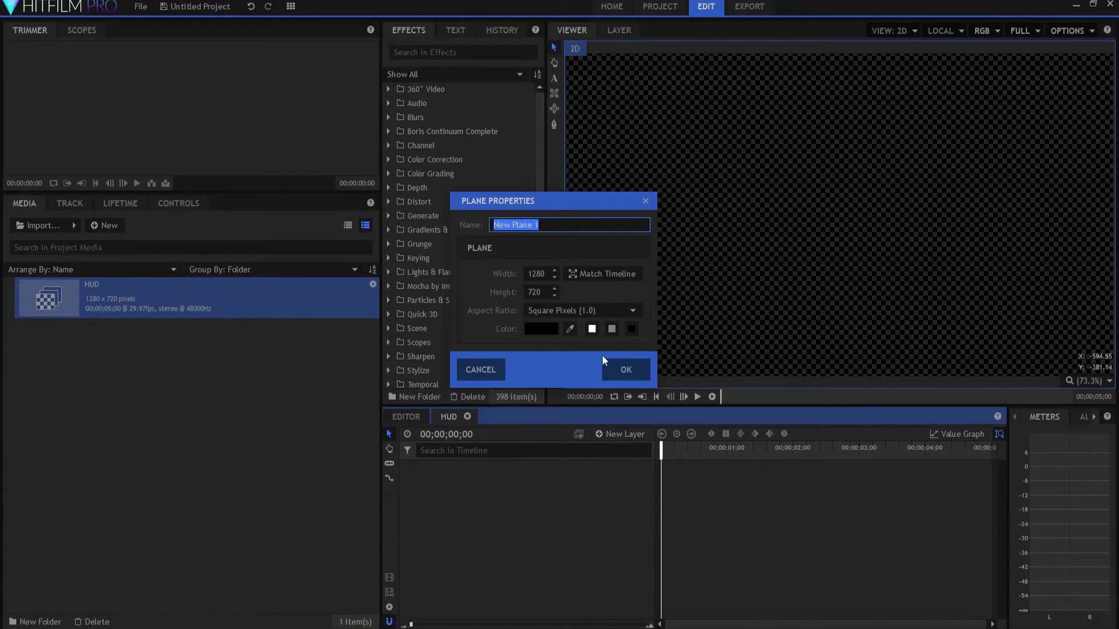
text(GRID)
key(Tab)
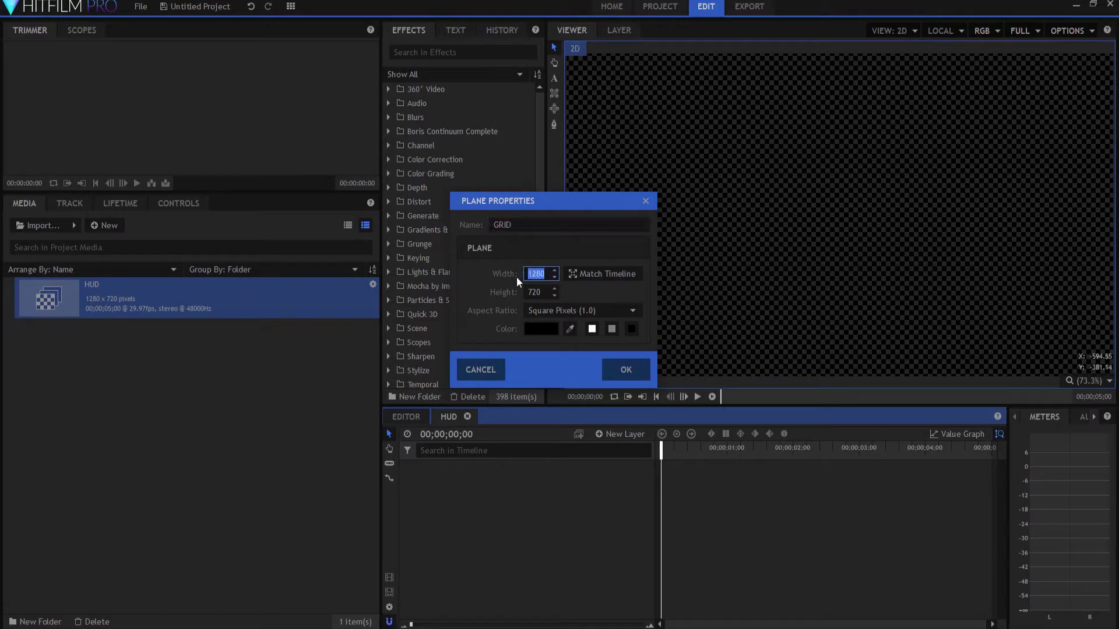
text(3000)
key(Tab)
key(Return)
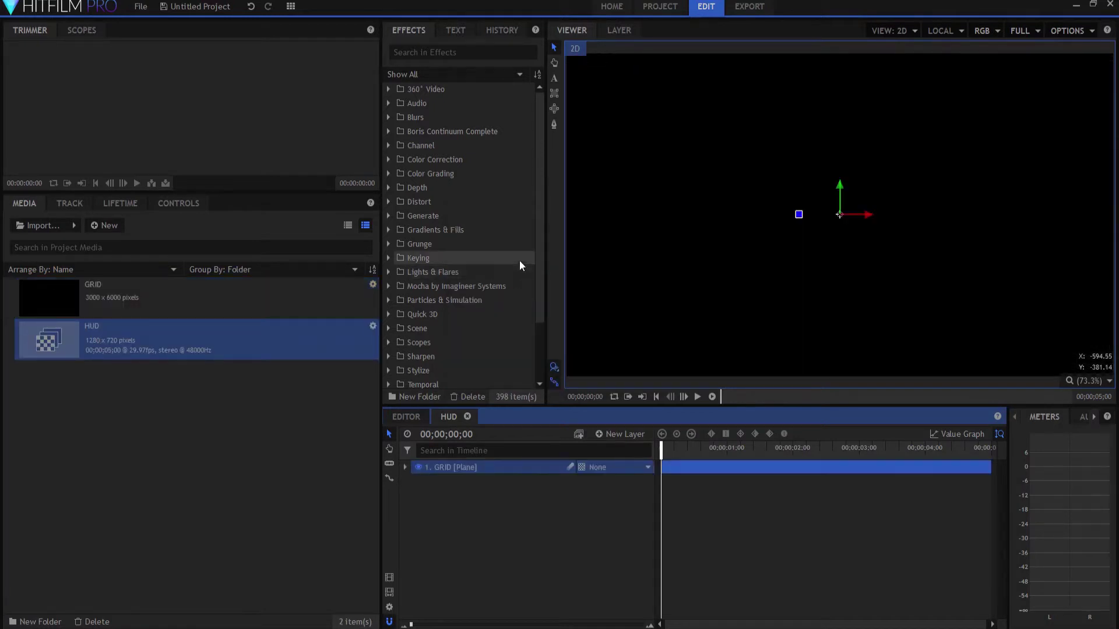
- Make GRID a 3D plane and add a new camera to the shot
click(580, 466)
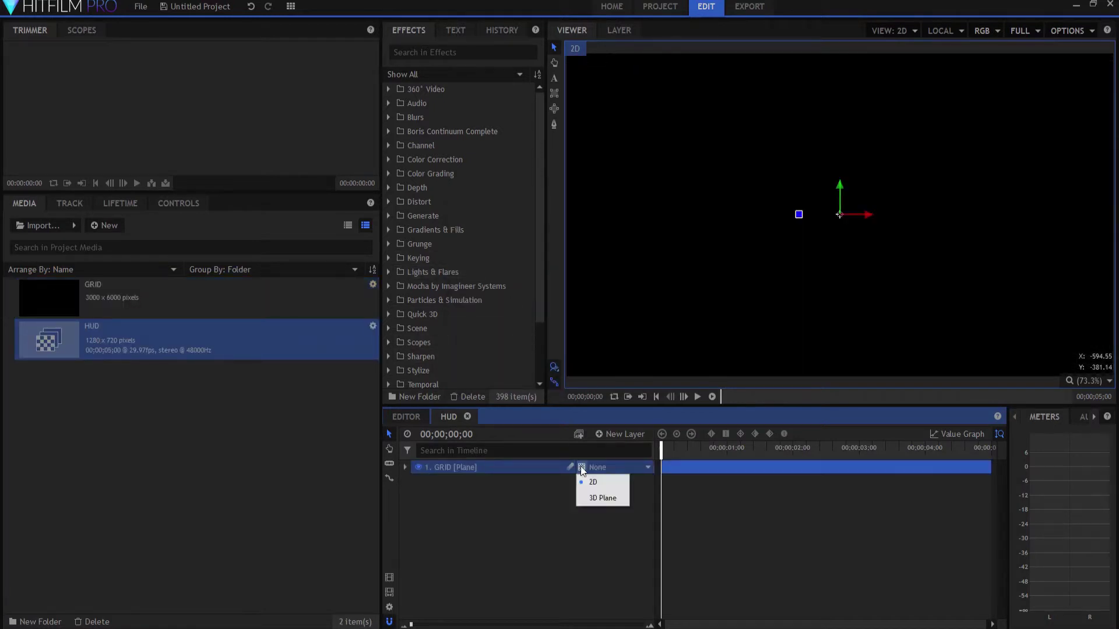
click(588, 496)
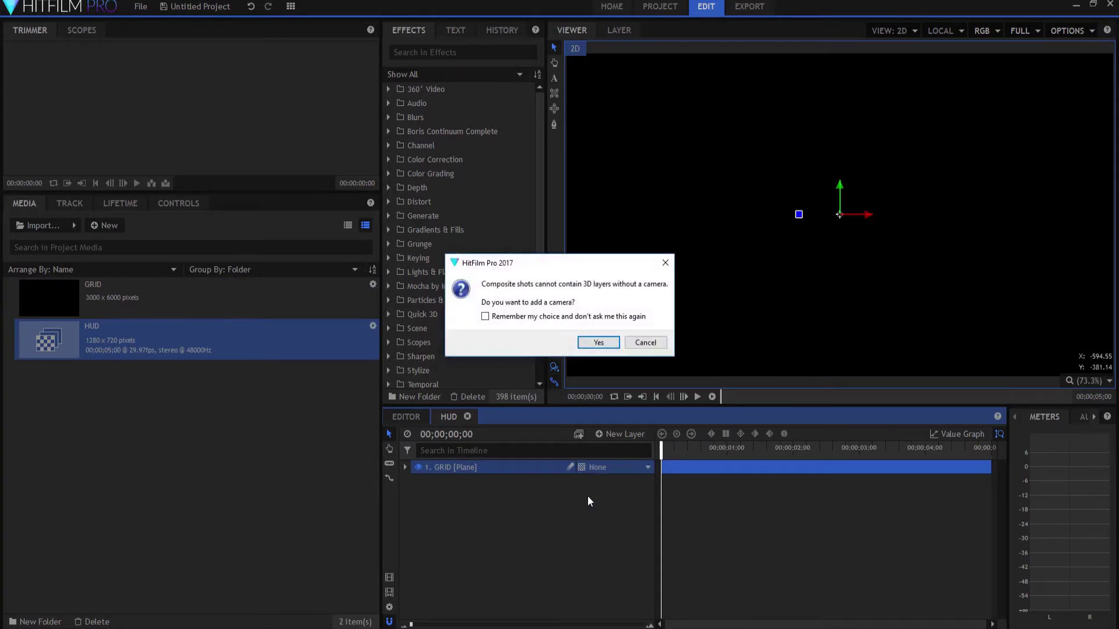
click(598, 344)
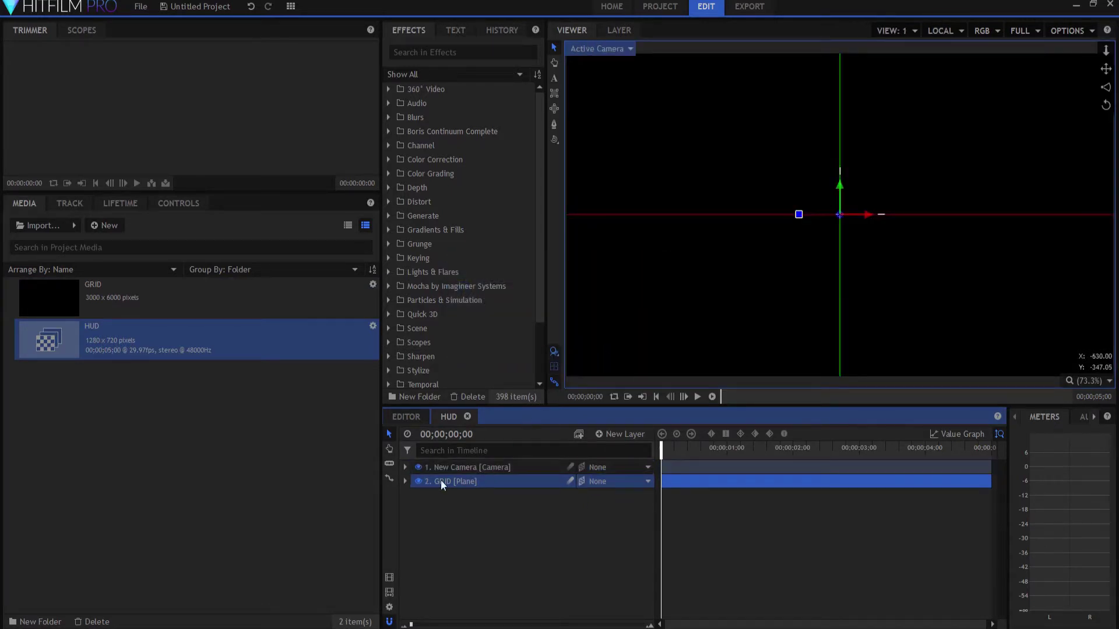
- Set the GRID plane's X rotation to 90° so it lies flat
click(406, 482)
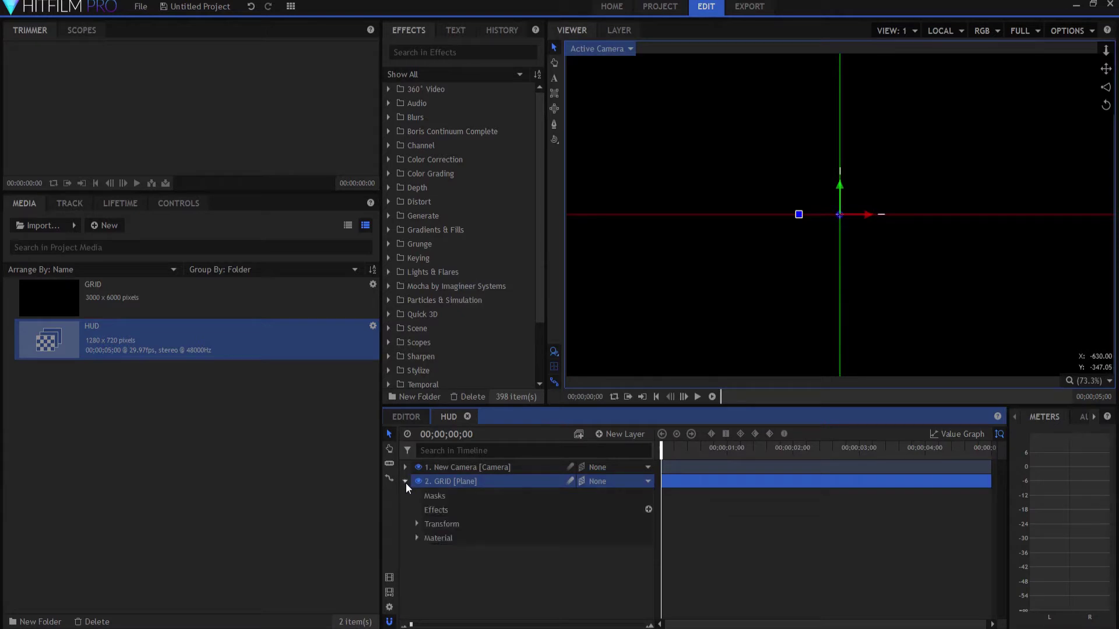
click(417, 524)
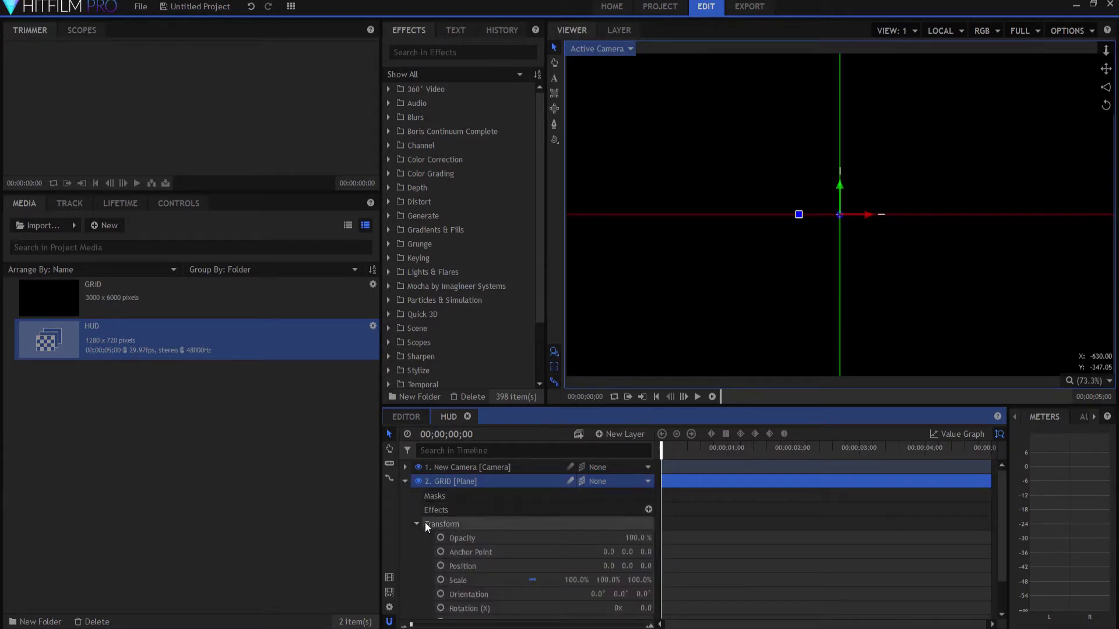
scroll(553, 560, down, 1)
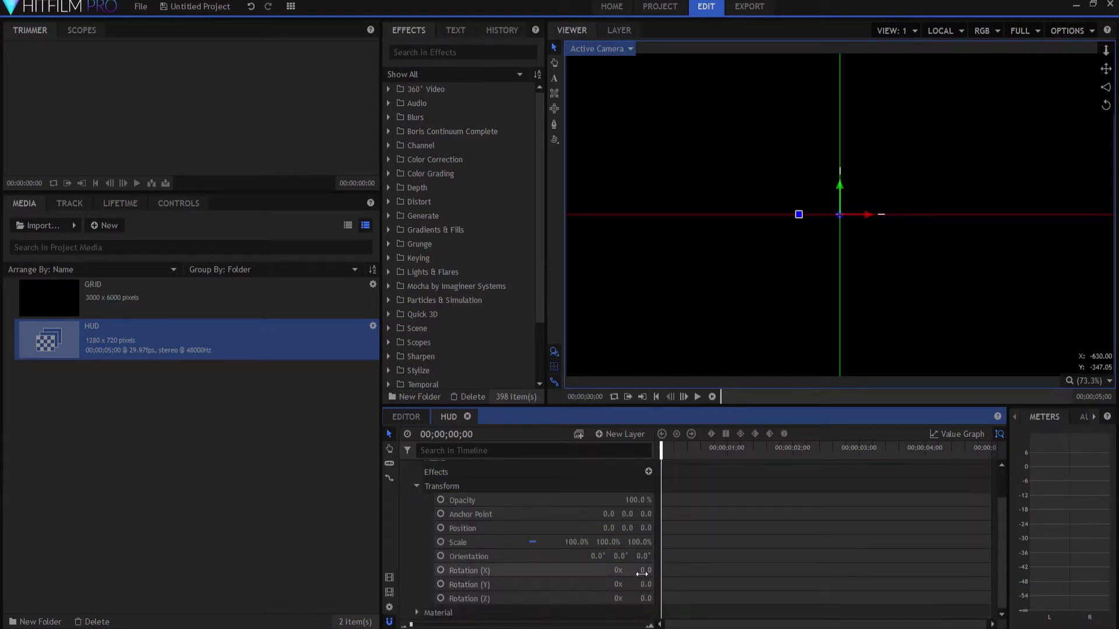
drag(644, 570, 692, 570)
click(644, 569)
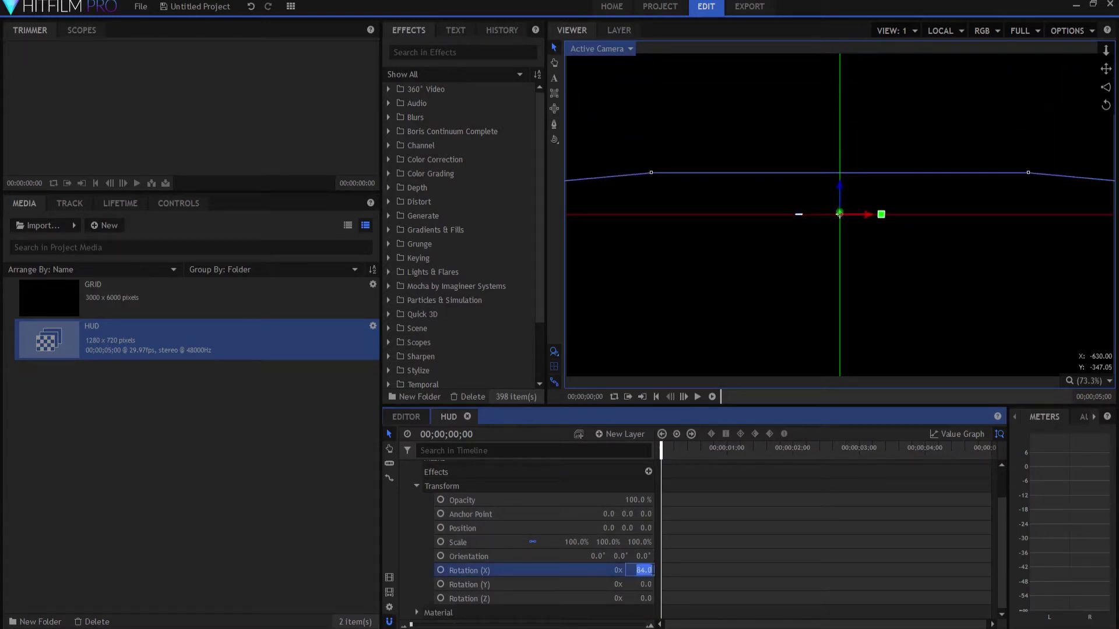
text(90)
key(Return)
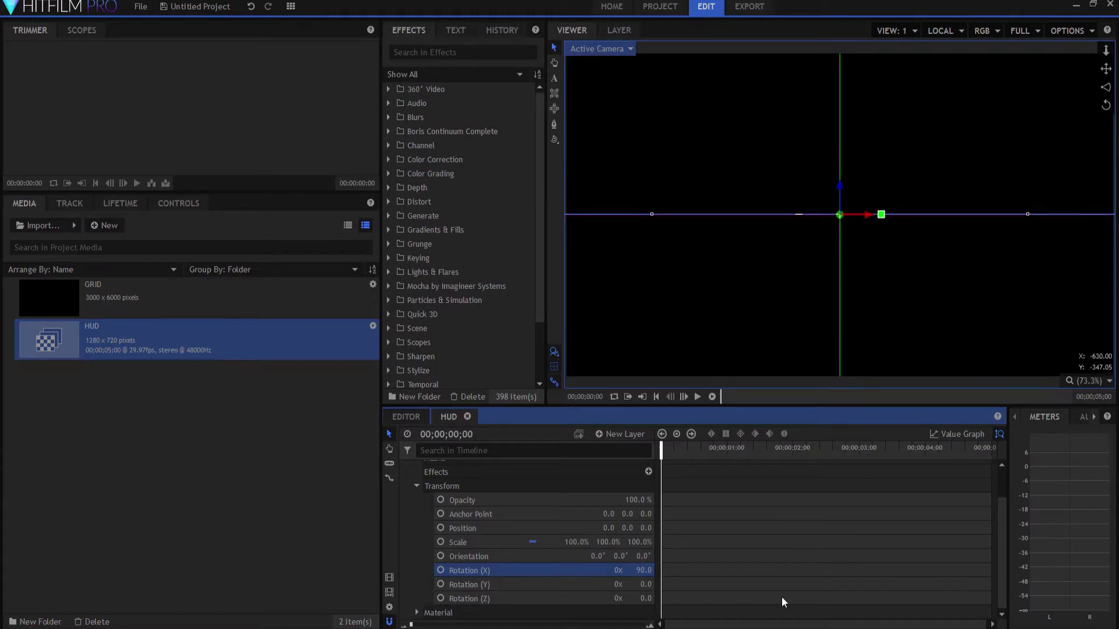
scroll(421, 490, up, 2)
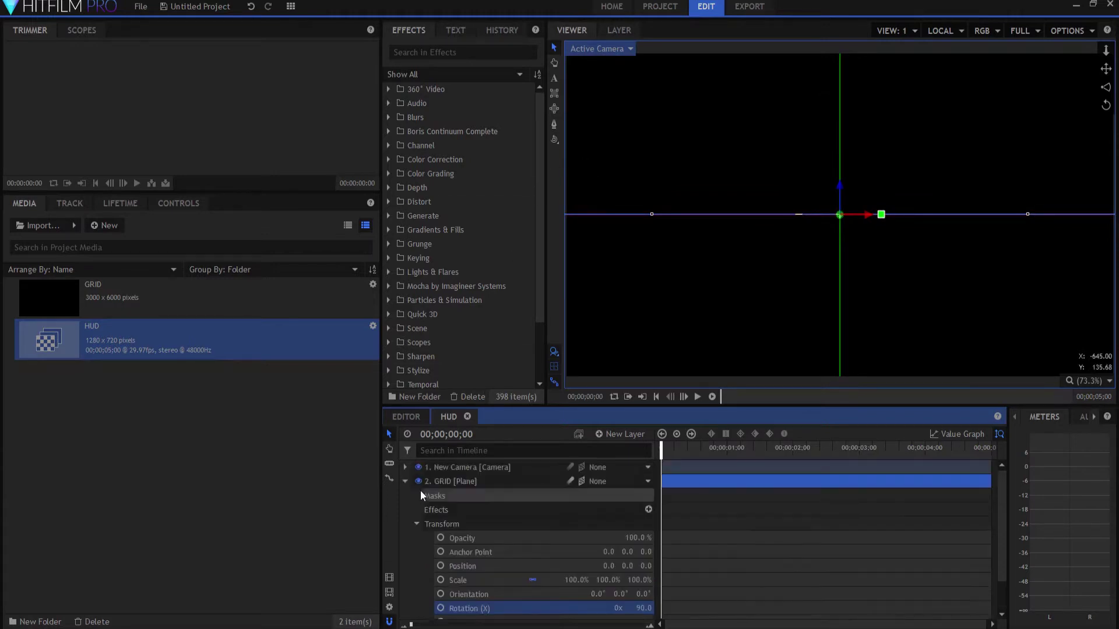
click(405, 481)
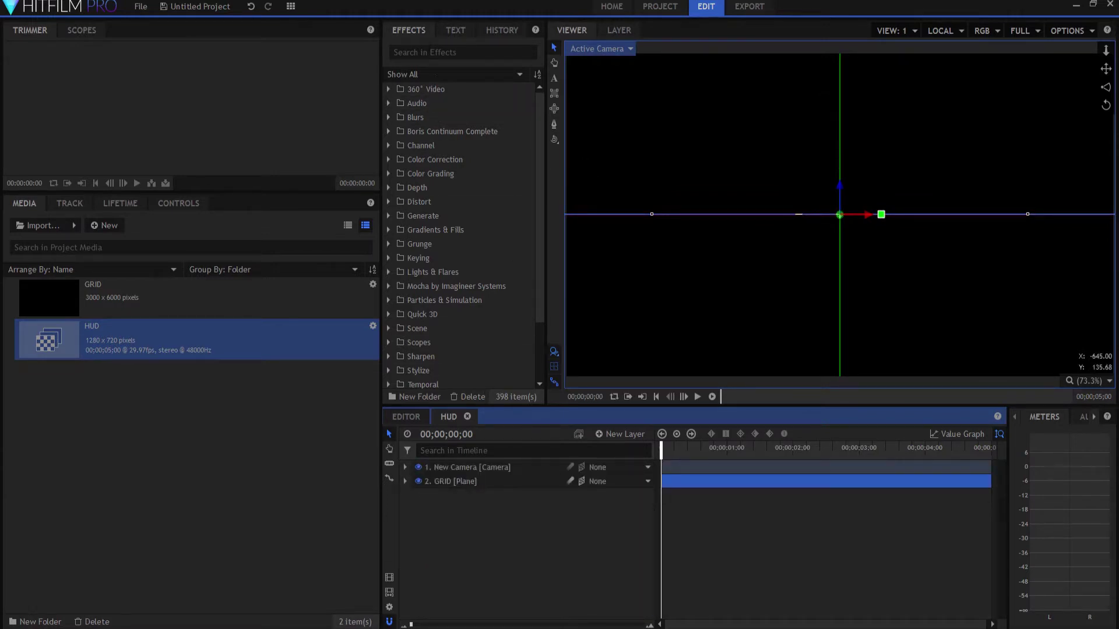
click(428, 52)
- Apply the Grid effect to GRID and place the camera at 0, 125, 3177.4
text(grid)
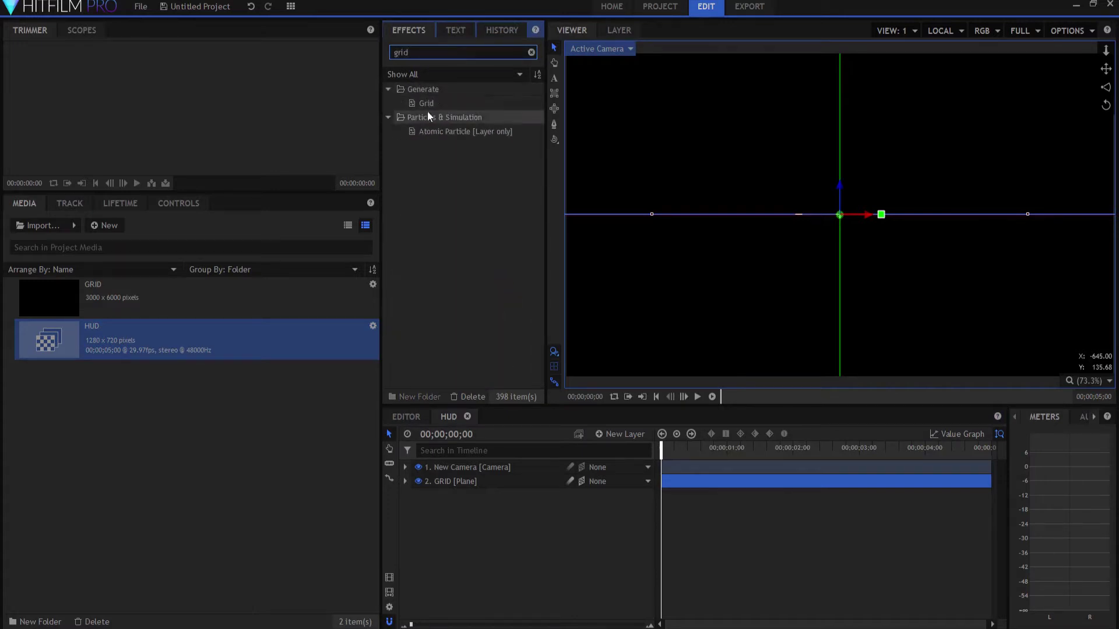
drag(427, 102, 457, 481)
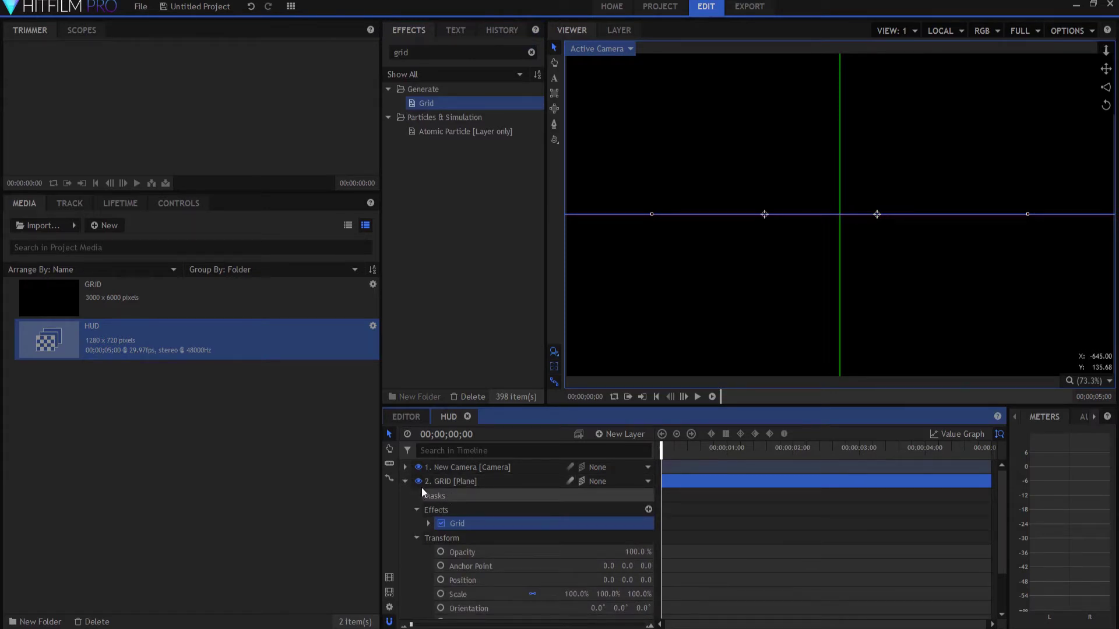
click(423, 467)
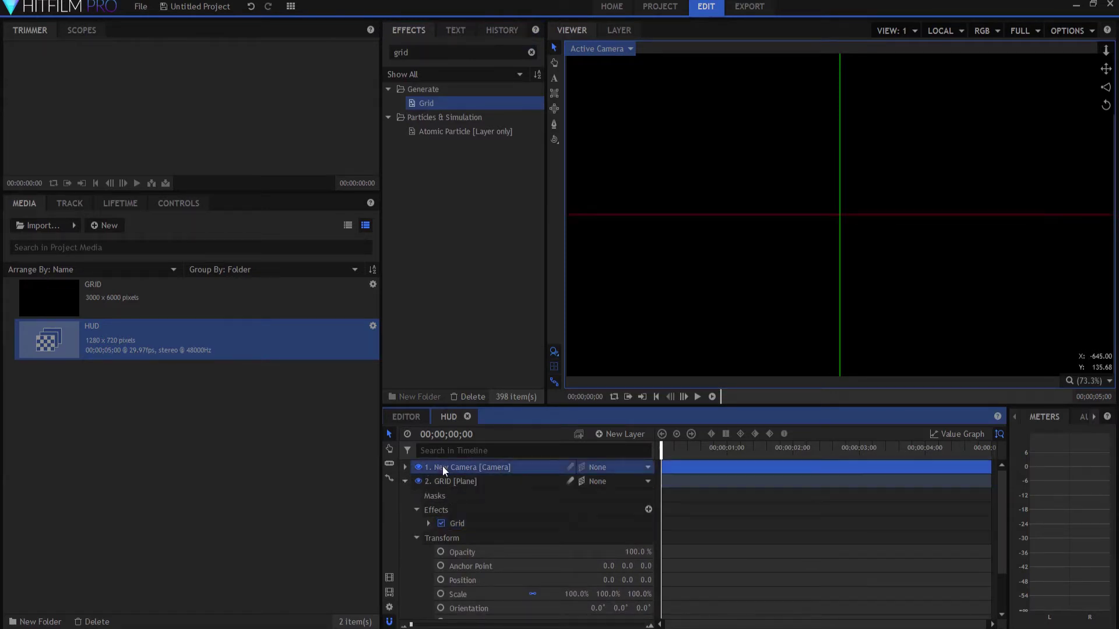
click(405, 481)
click(405, 467)
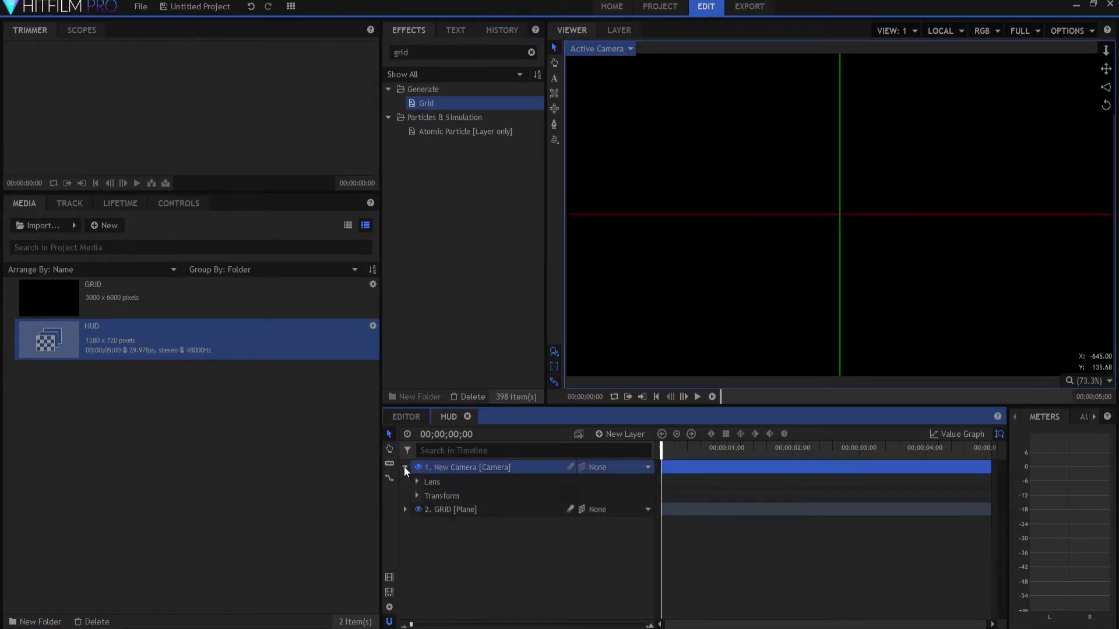
click(416, 495)
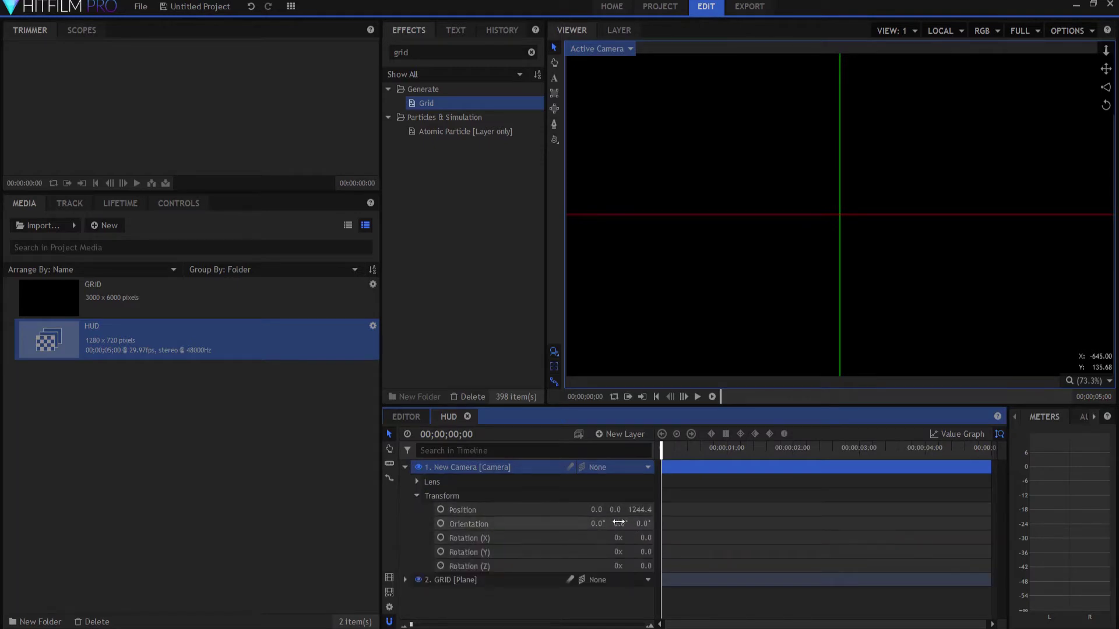
drag(613, 510, 650, 510)
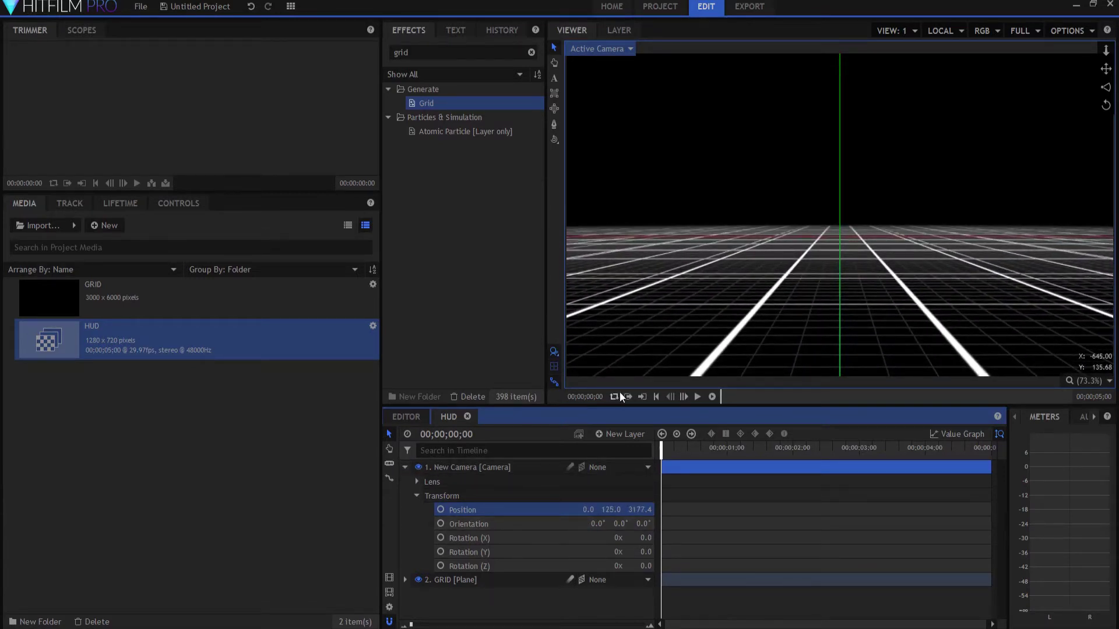
click(554, 368)
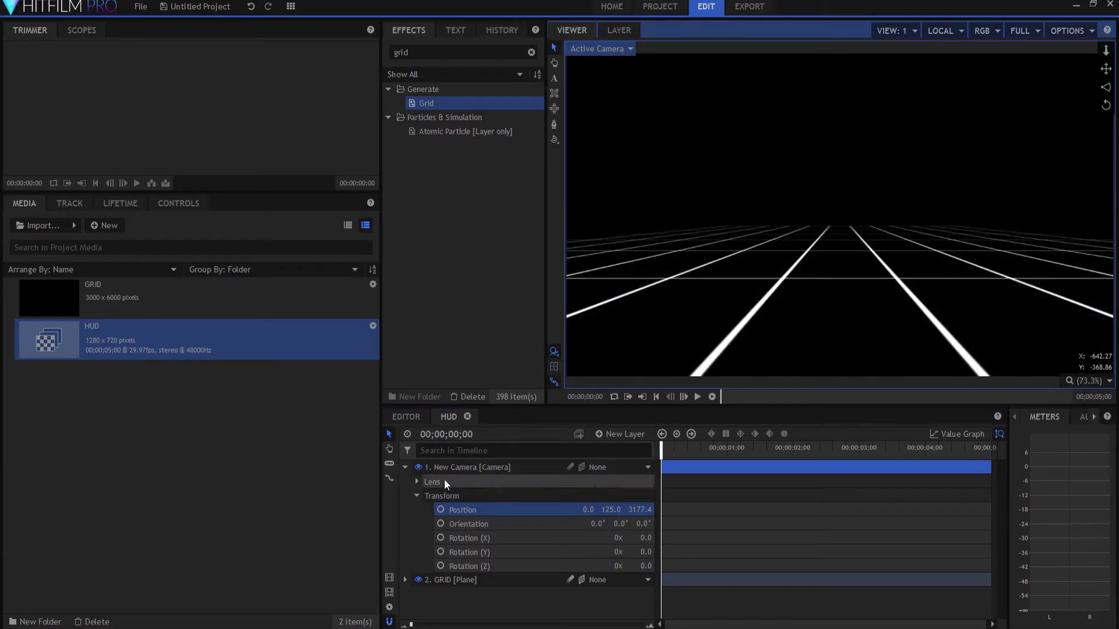
- Set the Grid effect's Point 1 to 10, 10
click(405, 467)
click(405, 482)
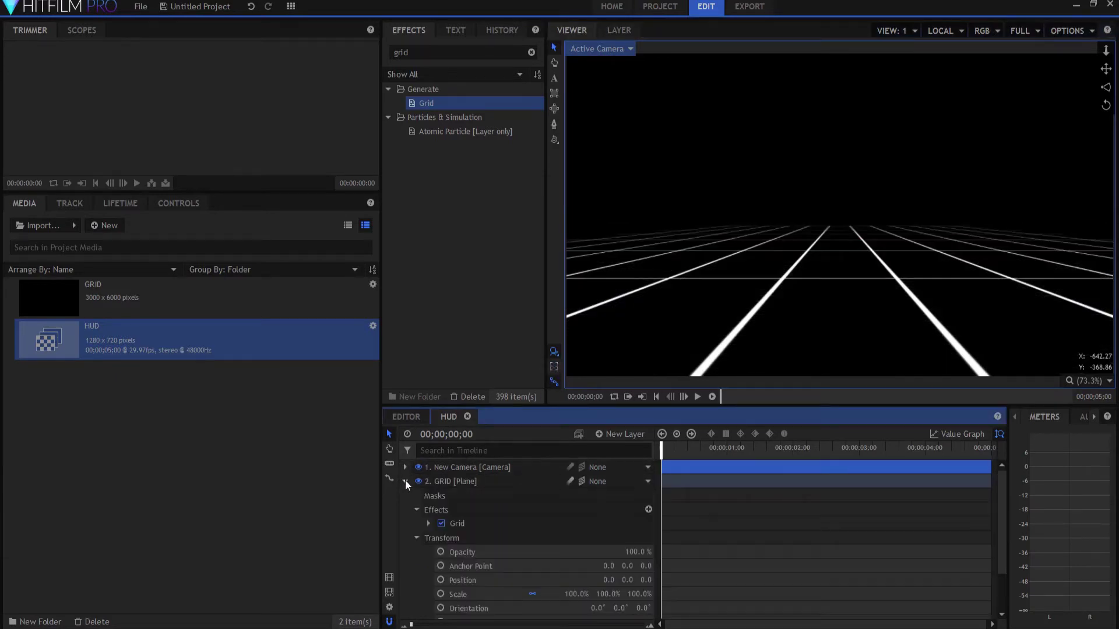
click(428, 523)
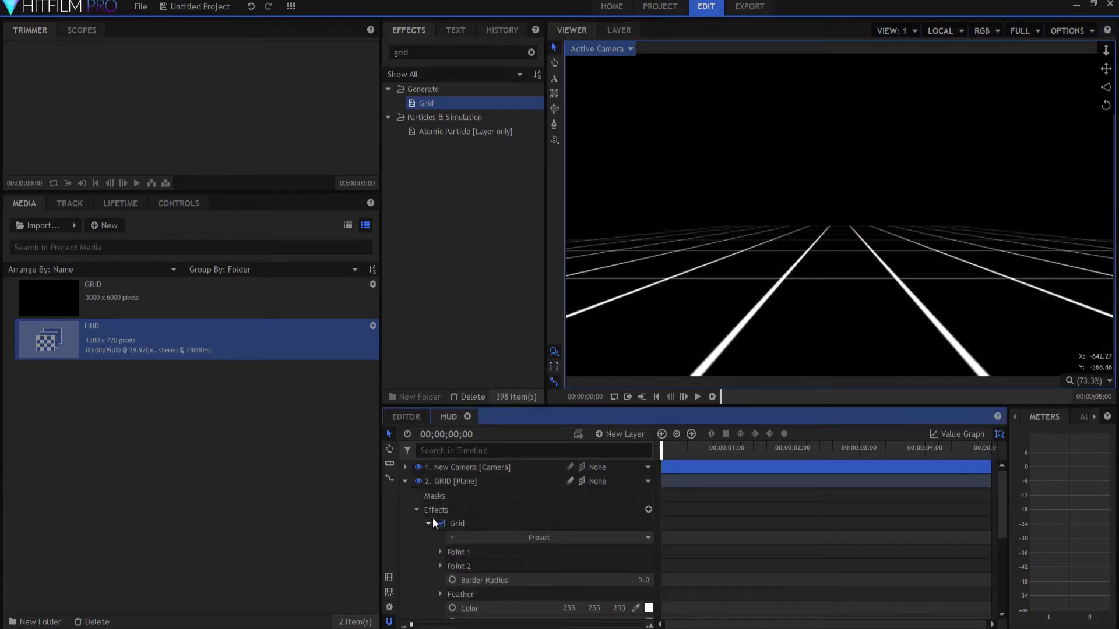
scroll(432, 518, down, 2)
click(440, 513)
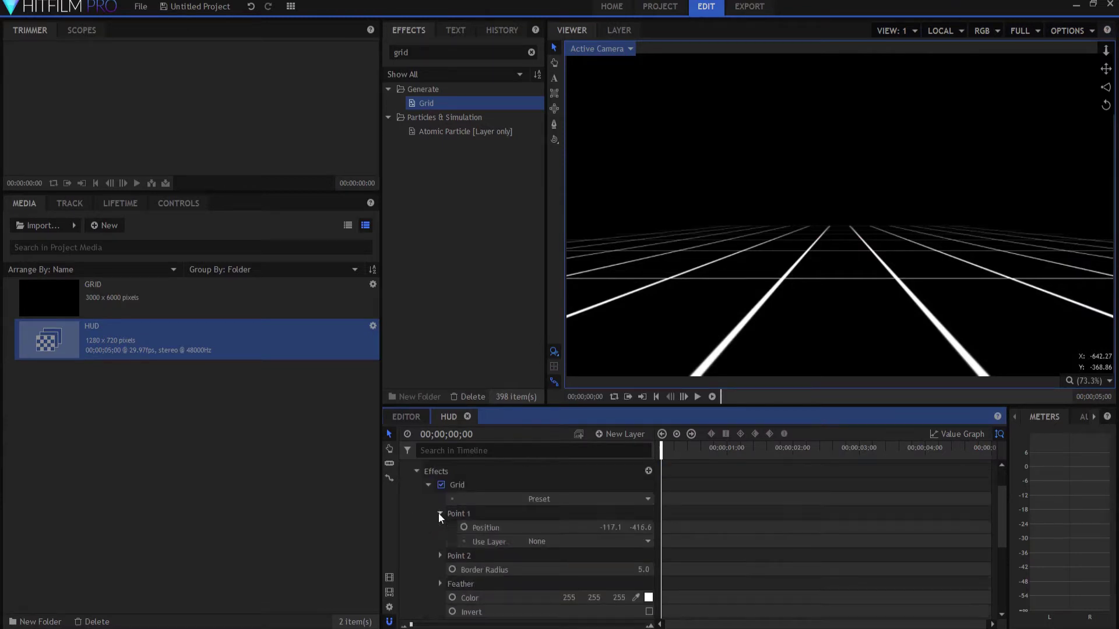
click(610, 528)
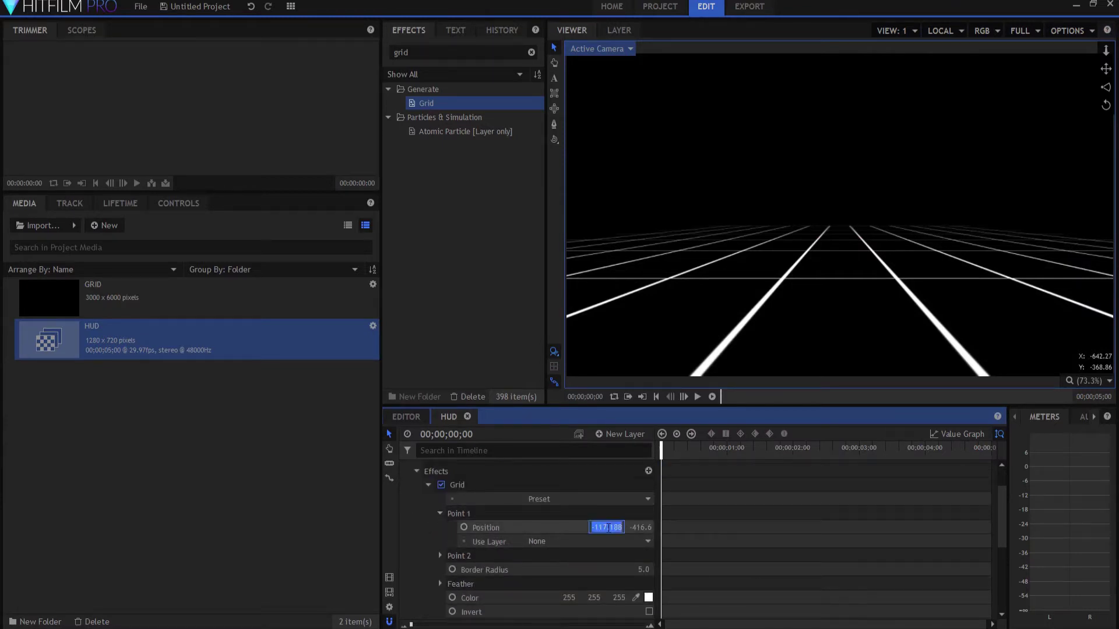
text(10)
key(Tab)
text(10)
key(Return)
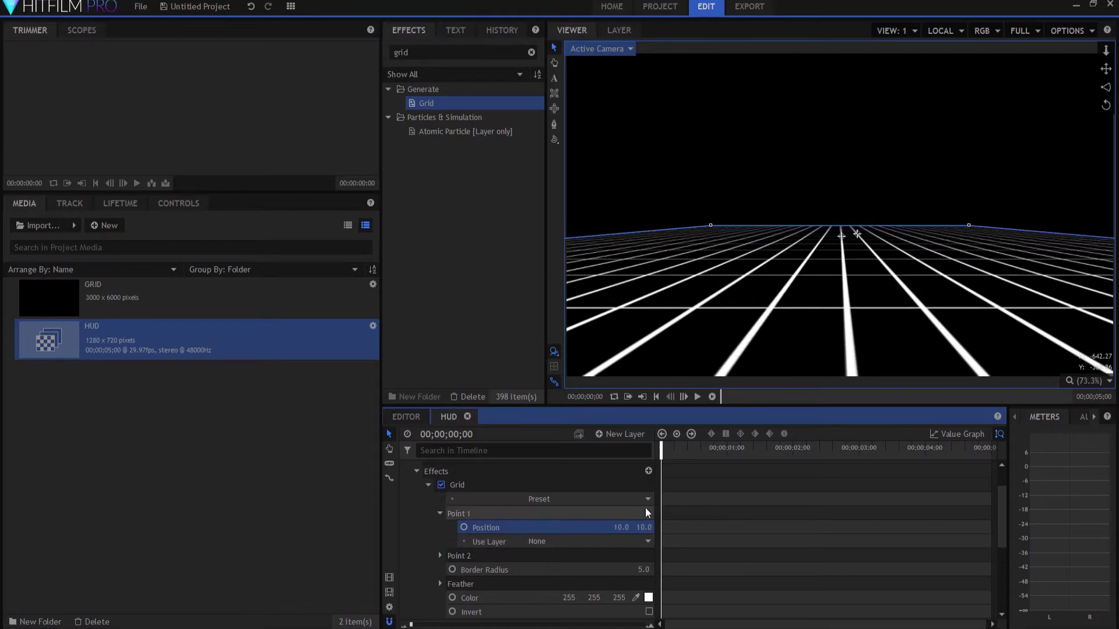
- Set the Grid effect's Point 2 to 100, 100
click(438, 556)
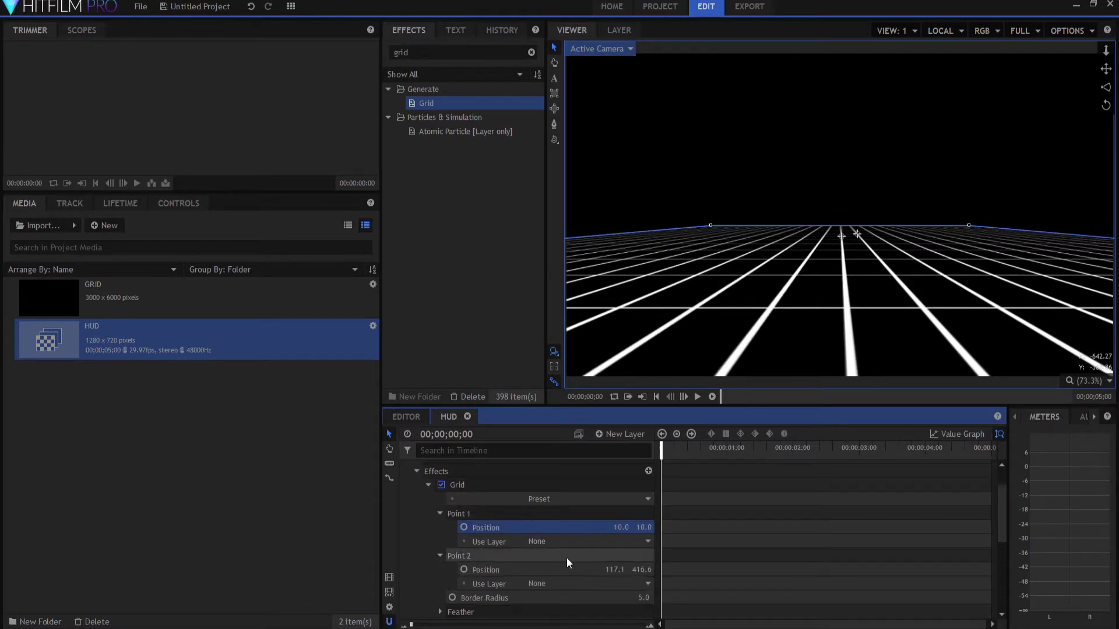
click(609, 569)
text(100)
key(Tab)
text(10)
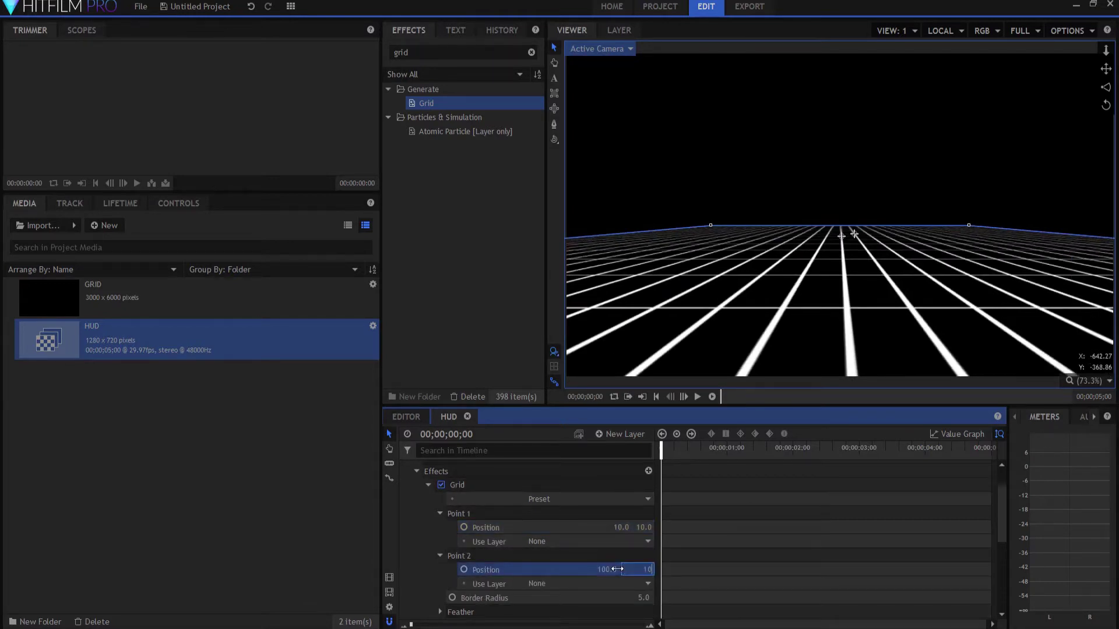
text(0)
key(Return)
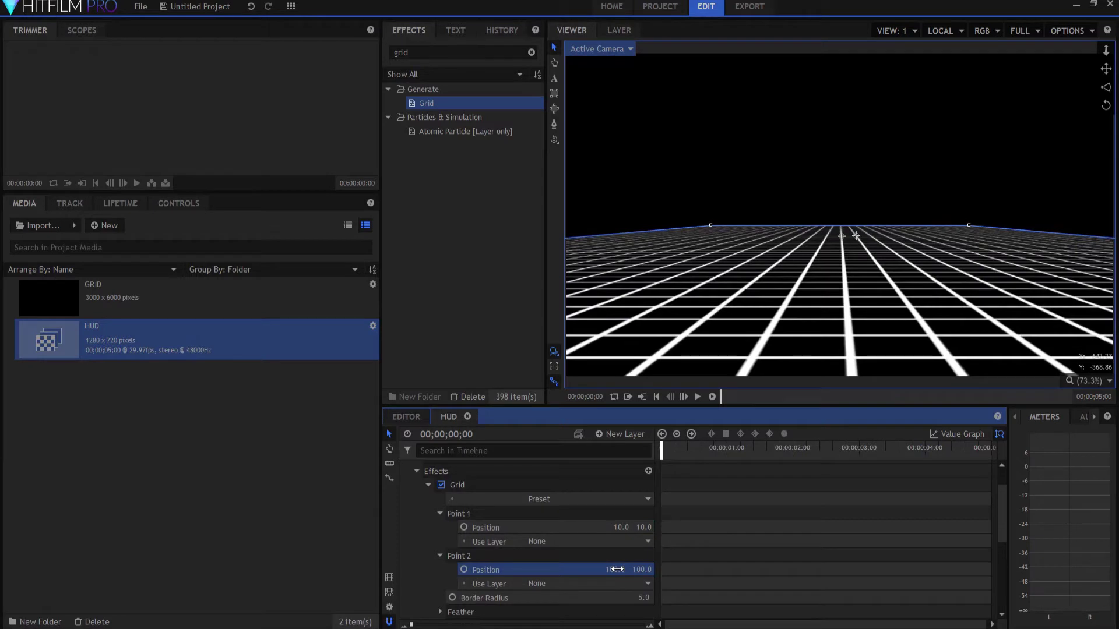
- Colour the grid lines pure green (0, 255, 0)
scroll(607, 558, down, 1)
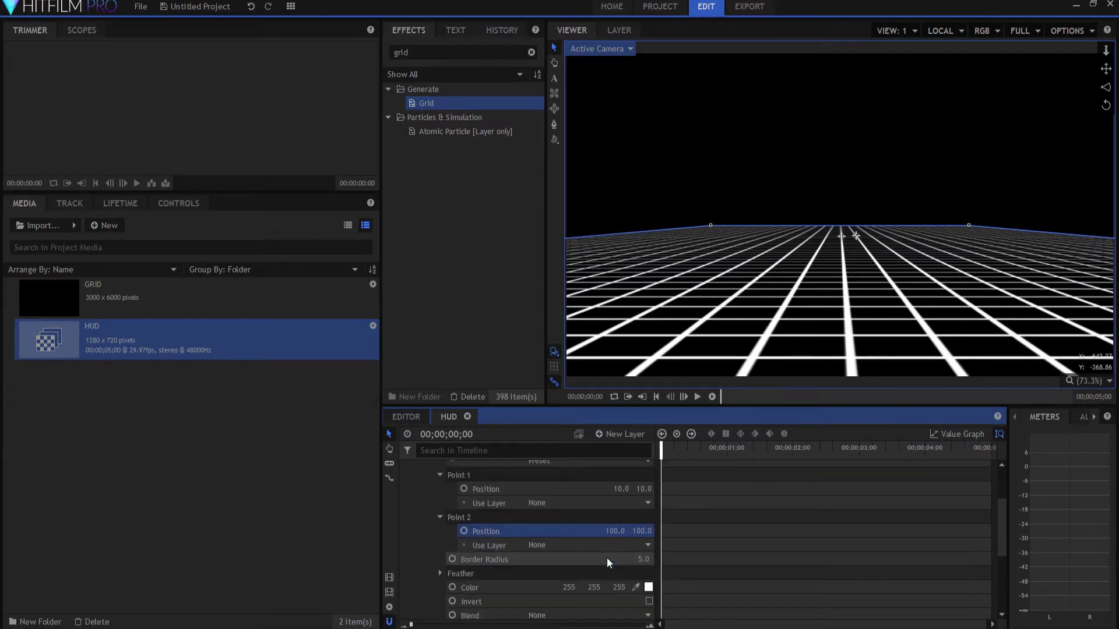
click(648, 588)
click(518, 219)
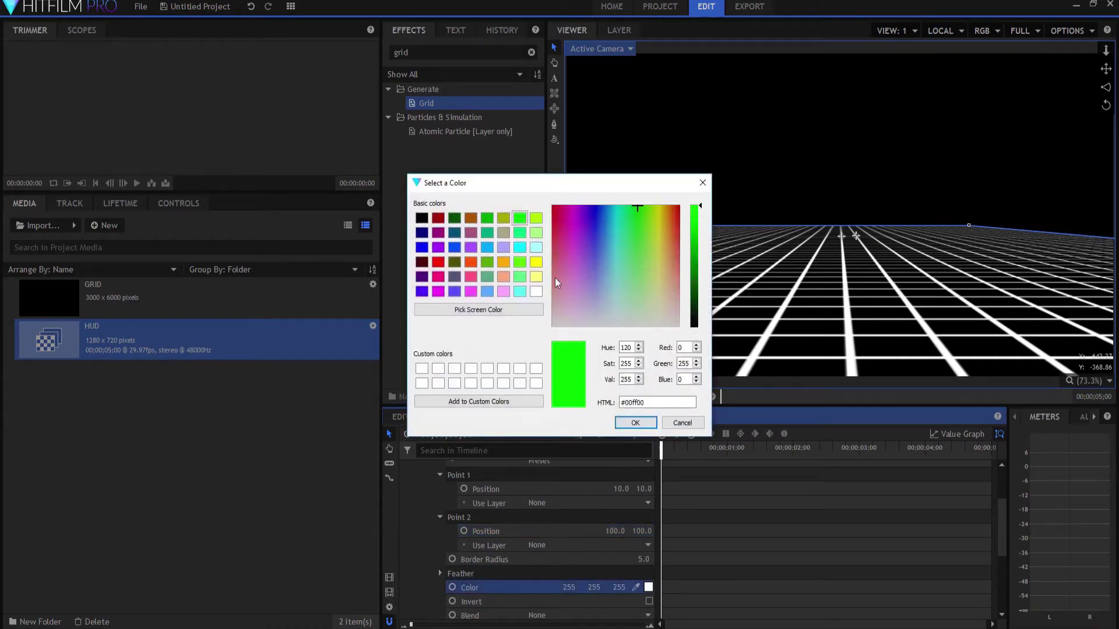
click(636, 424)
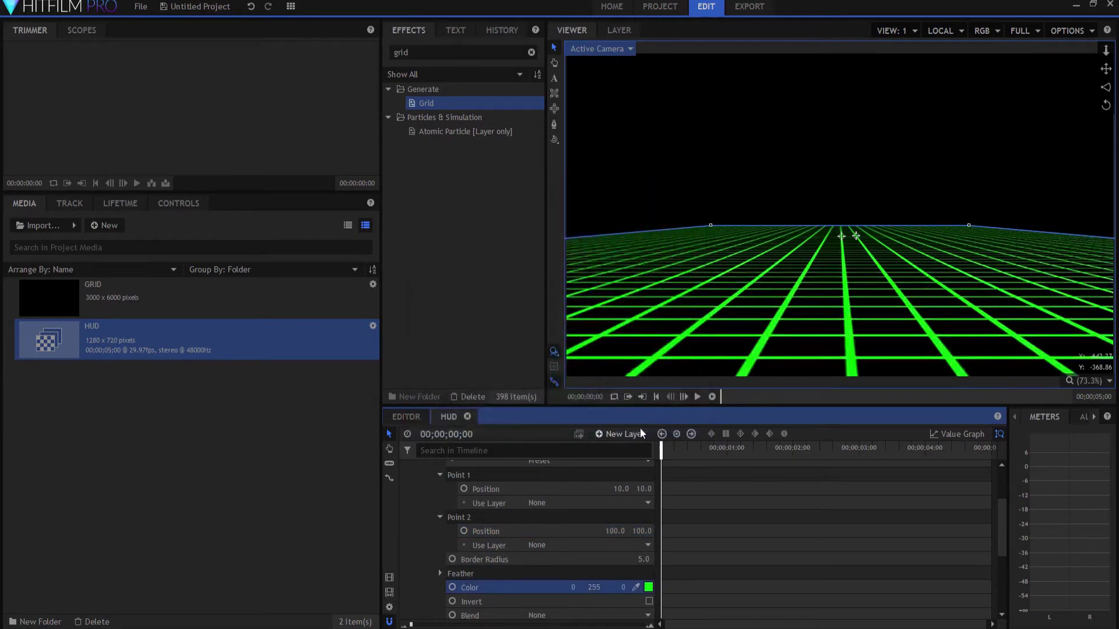
- Pull the camera back to Position Z 3388.4
scroll(465, 523, up, 3)
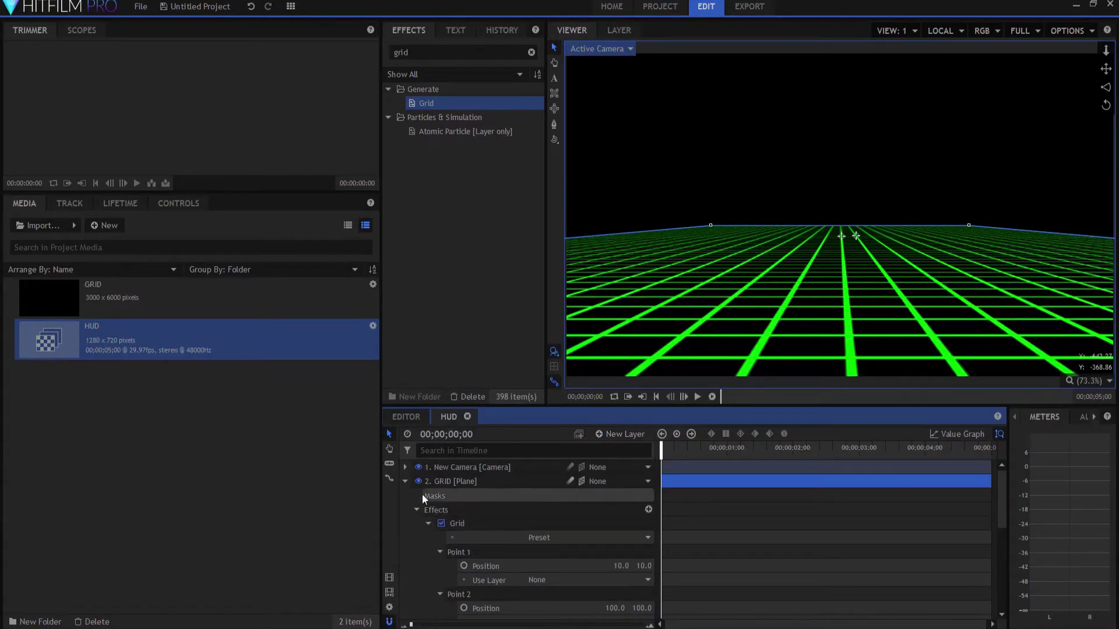
click(405, 482)
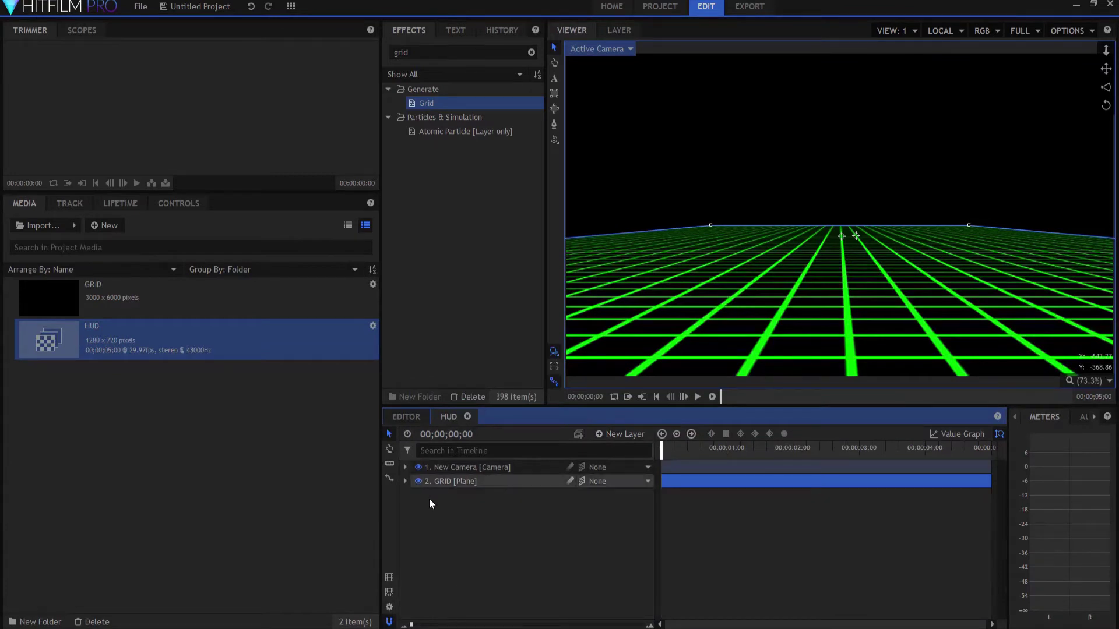
click(405, 467)
mouse_move(640, 509)
mouse_down()
mouse_move(665, 510)
mouse_move(624, 509)
mouse_move(670, 509)
mouse_move(653, 509)
mouse_up()
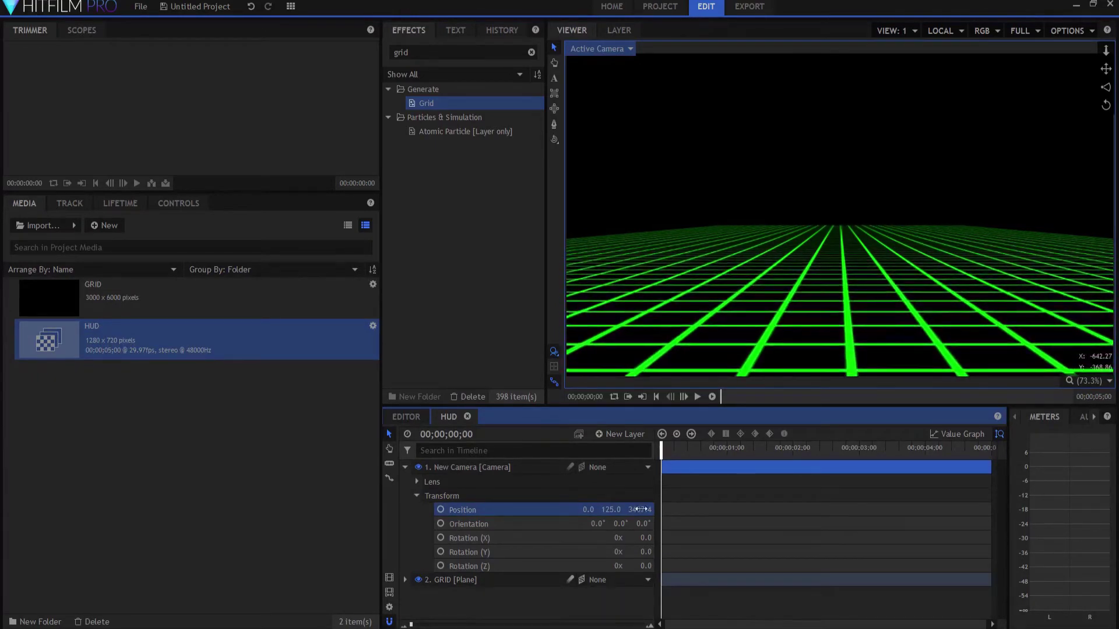
click(405, 467)
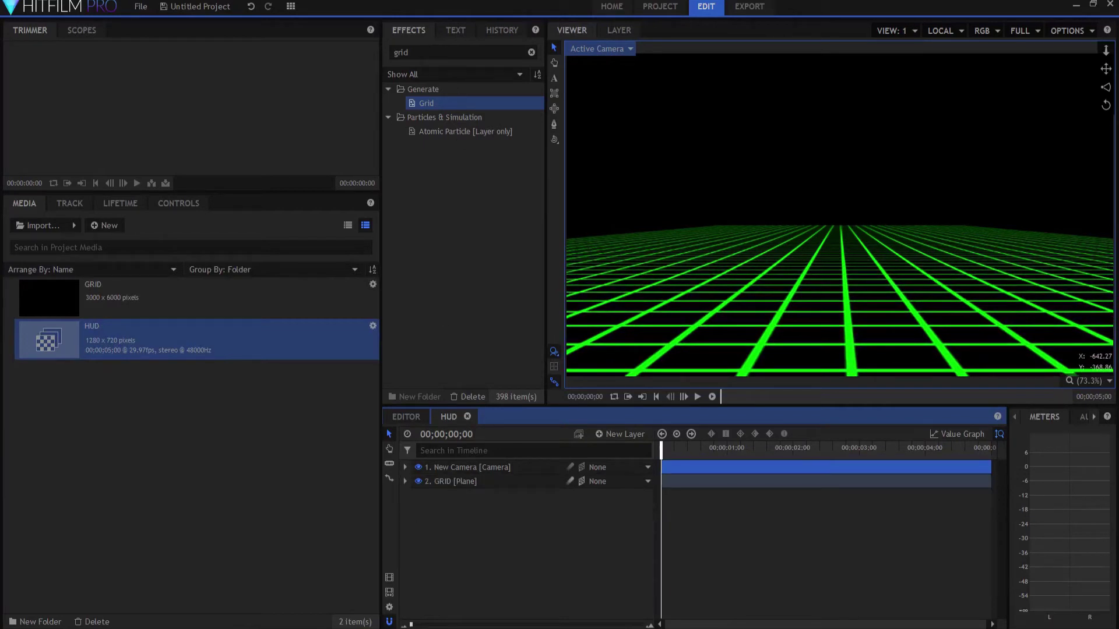
- Search 'atom' and apply the Atomic Particle effect to the GRID plane
key(ctrl+f)
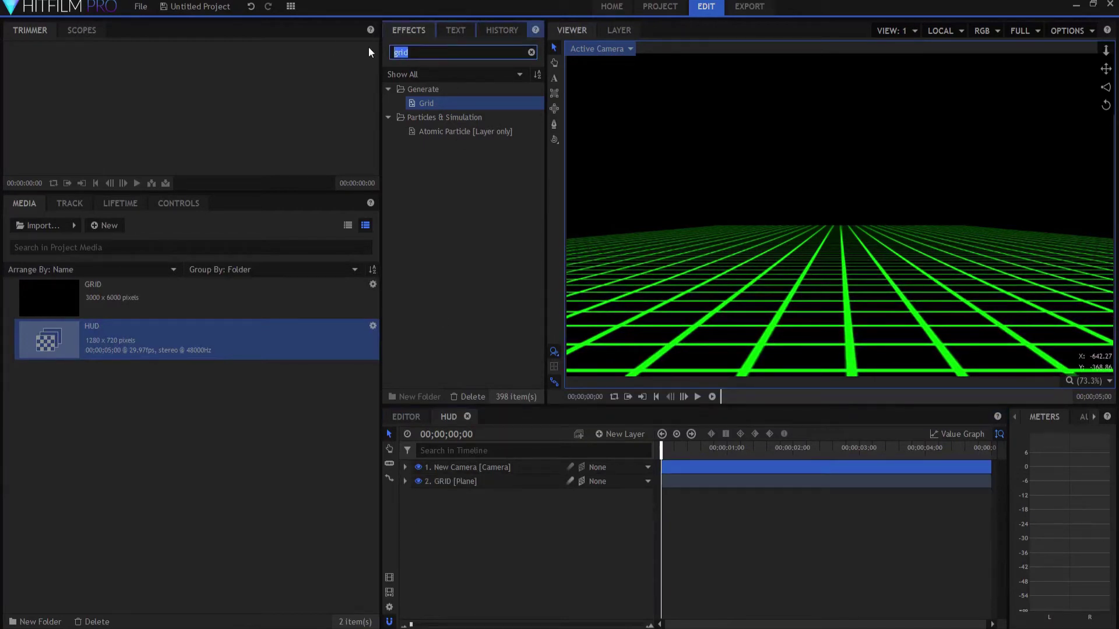
text(atom)
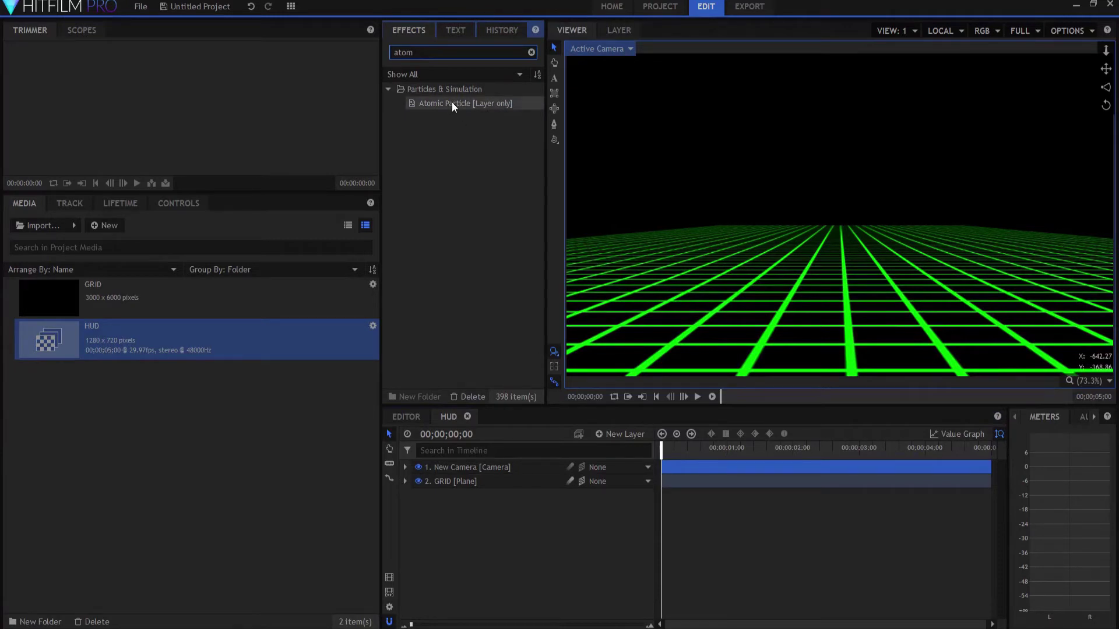
drag(452, 103, 469, 482)
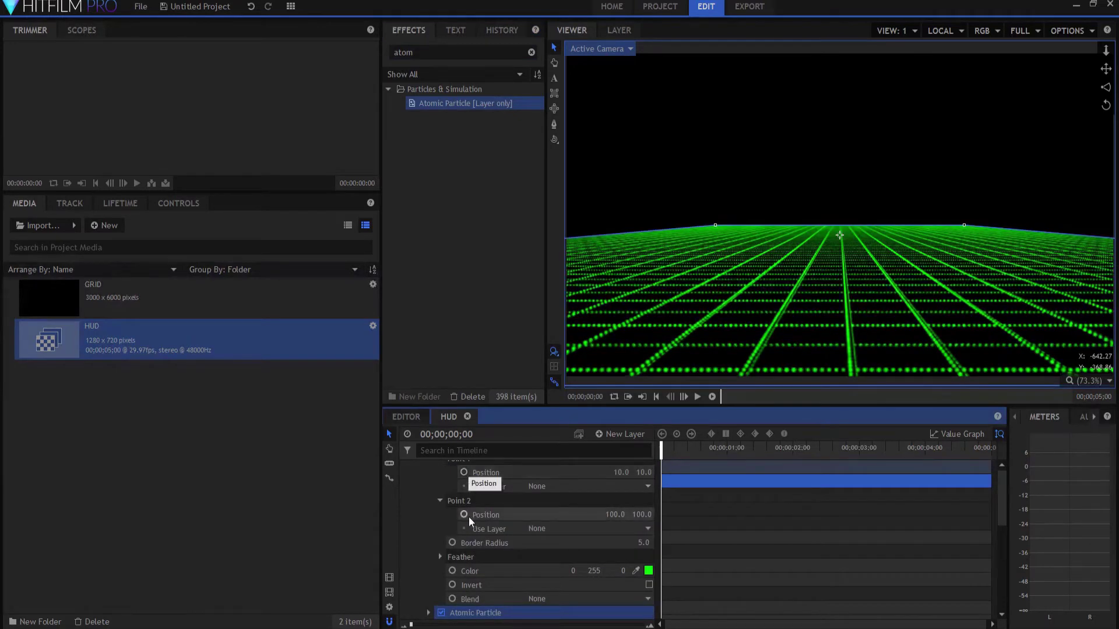
- Expand Atomic Particle's Fractal settings and widen the property column to read names
scroll(436, 509, up, 3)
click(428, 507)
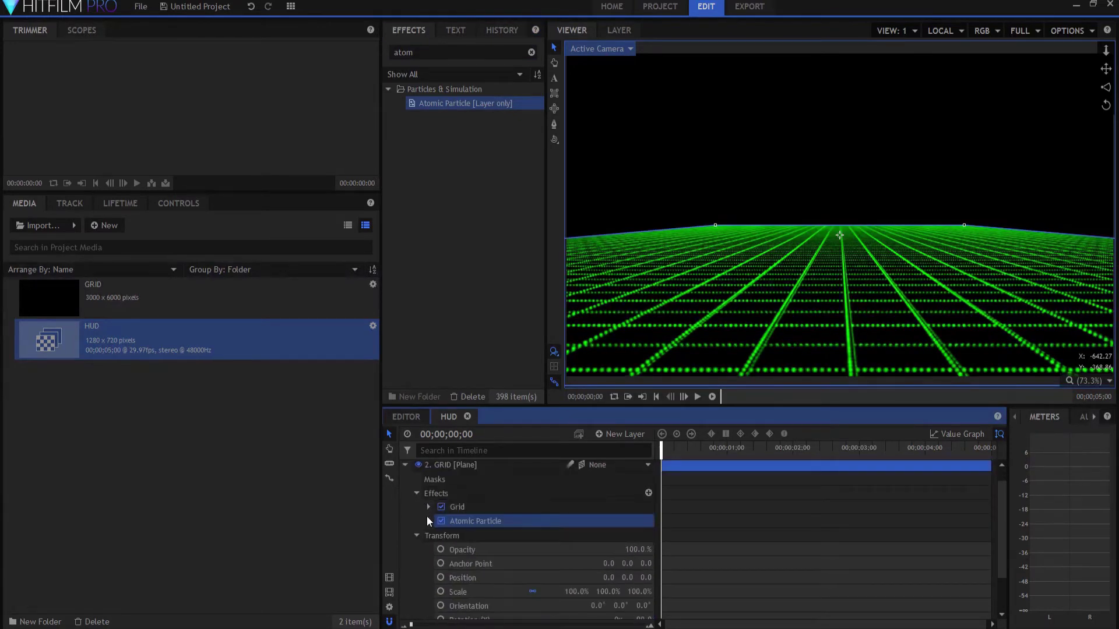
click(428, 521)
scroll(460, 521, down, 2)
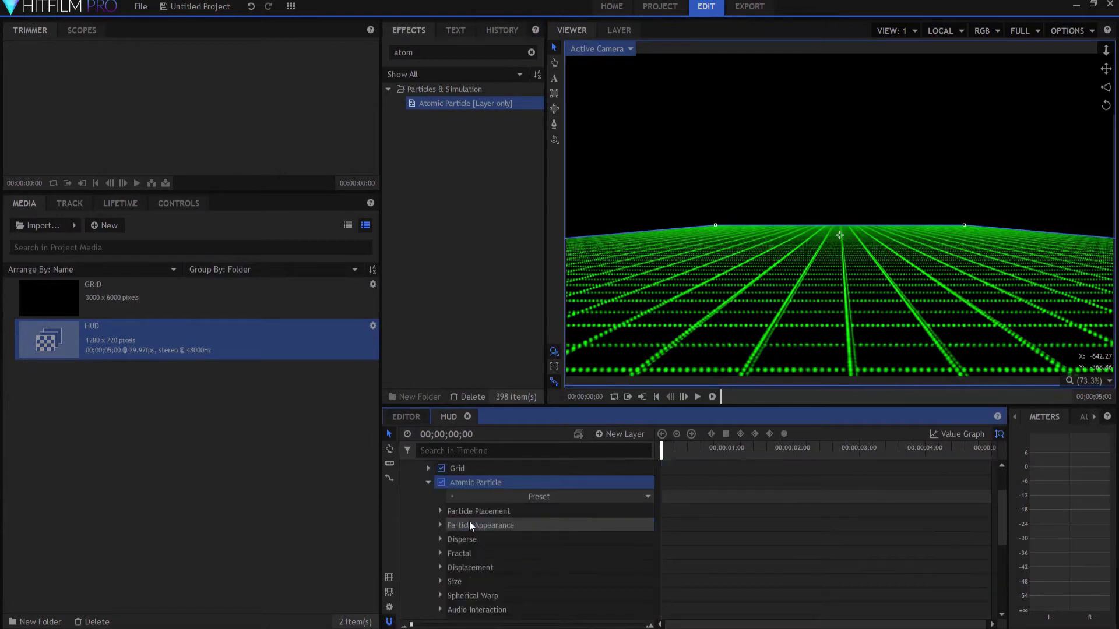
click(438, 553)
scroll(474, 535, down, 3)
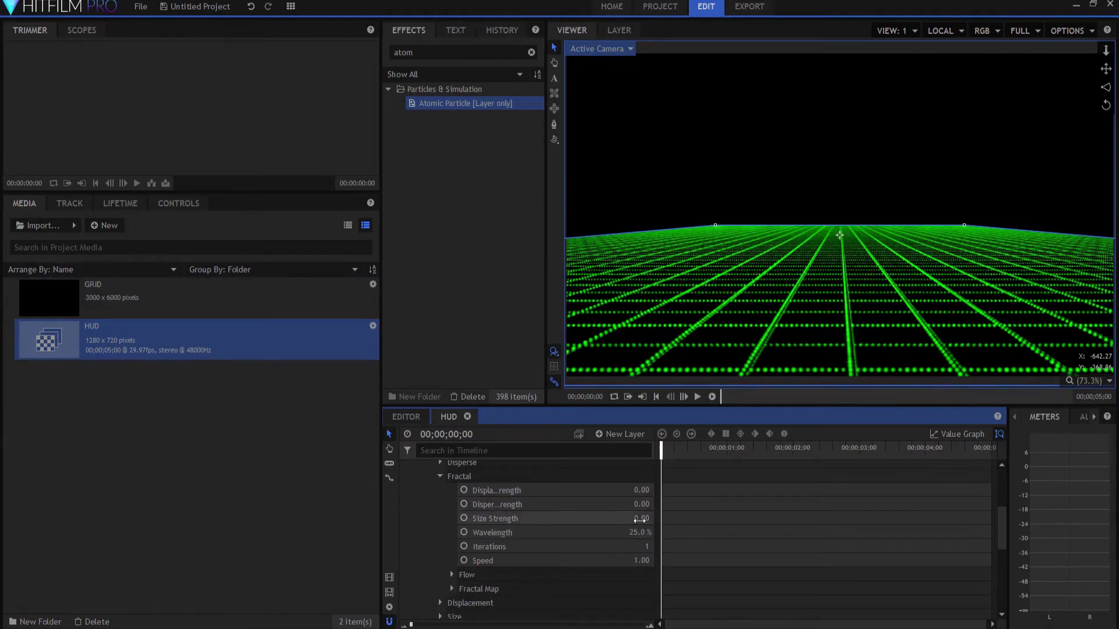
drag(653, 476, 753, 490)
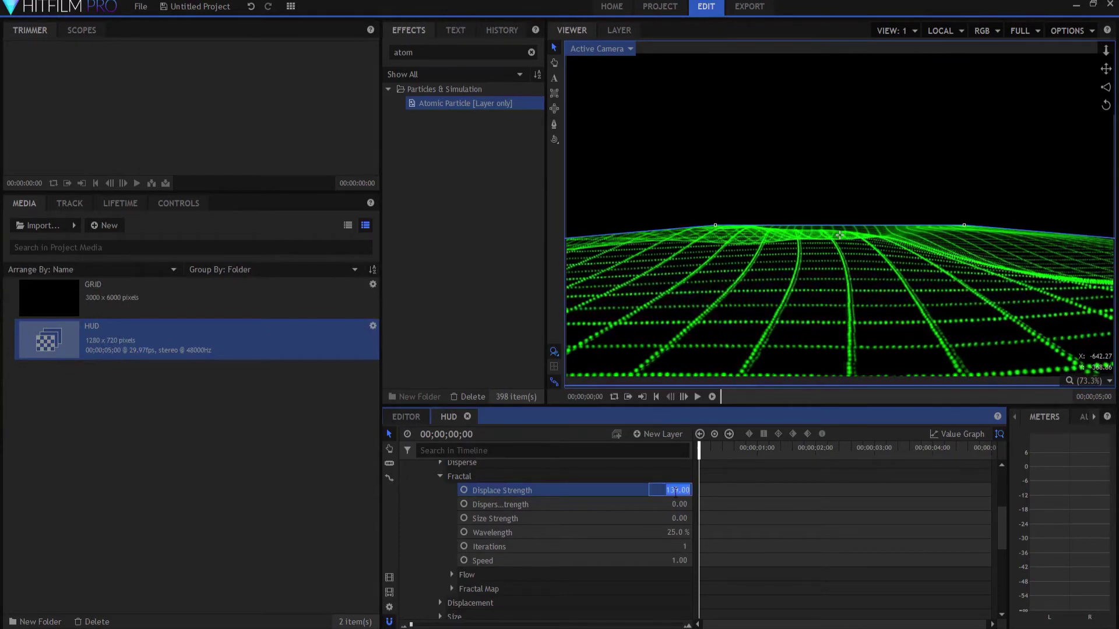
- Set Fractal Displace Strength to 150 and Iterations to 5
text(0)
key(Return)
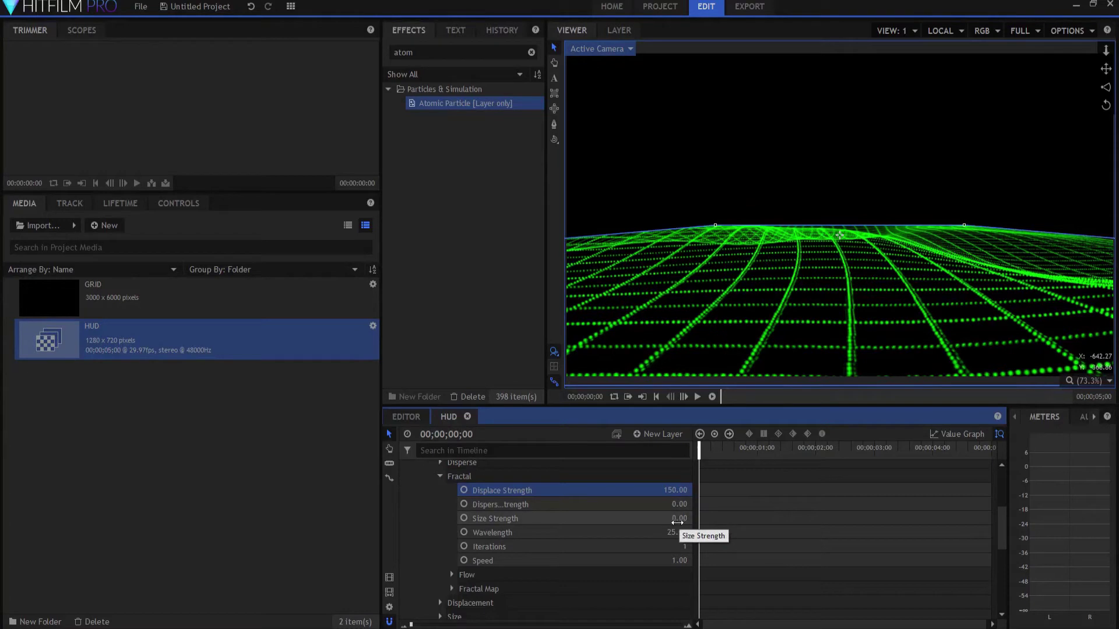
click(680, 545)
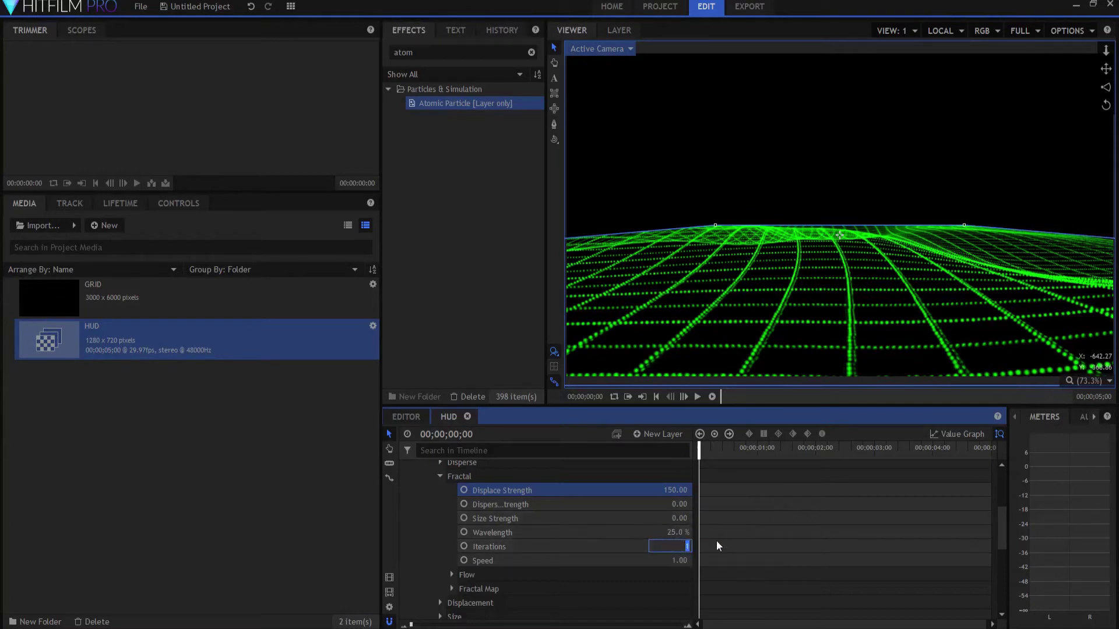
text(5)
key(Return)
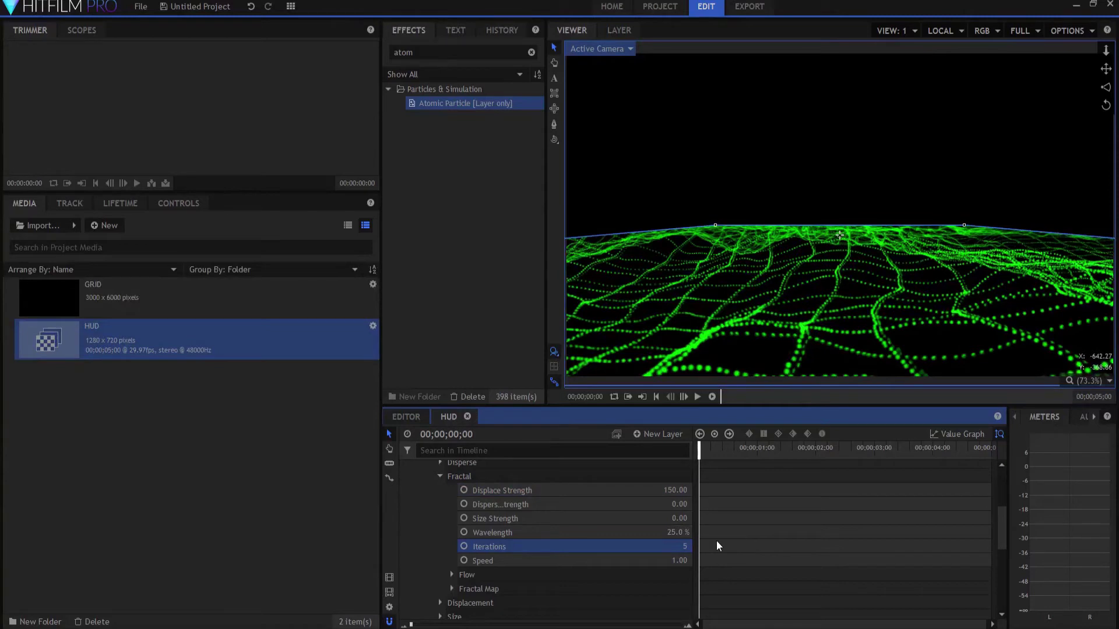
- Set Fractal Speed to 0, previewing playback before and after to confirm the terrain stays still
click(698, 397)
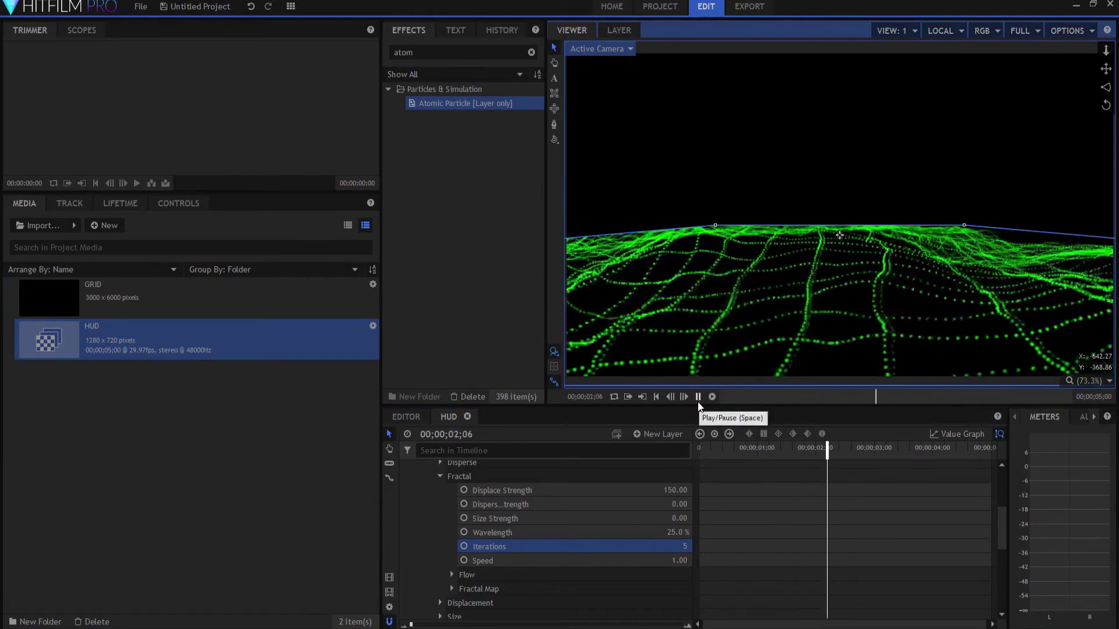
click(656, 397)
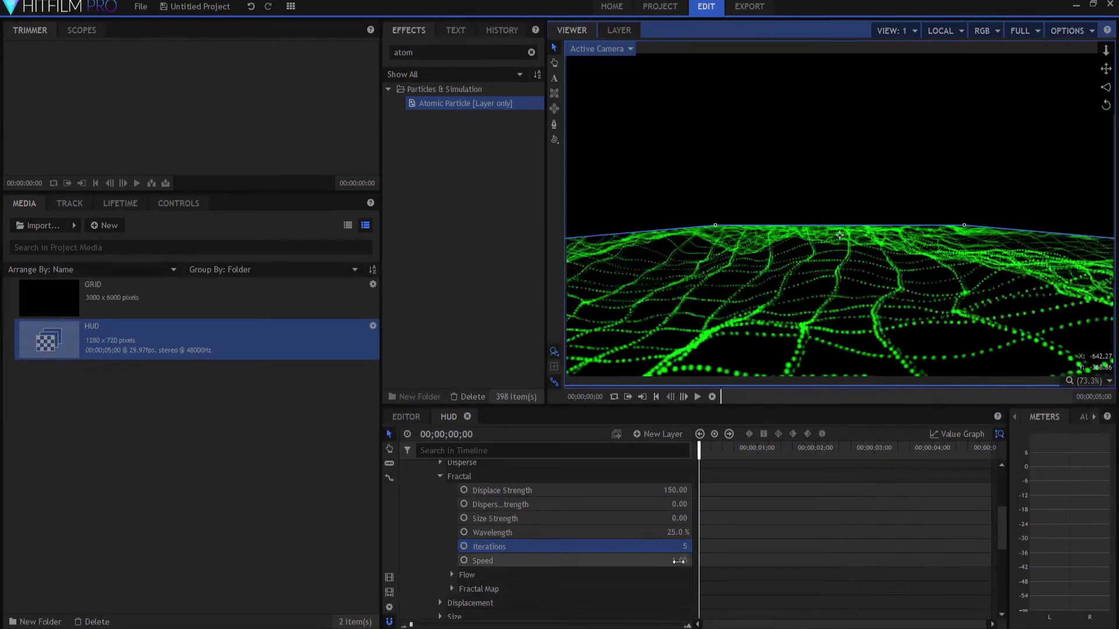
click(678, 561)
key(Return)
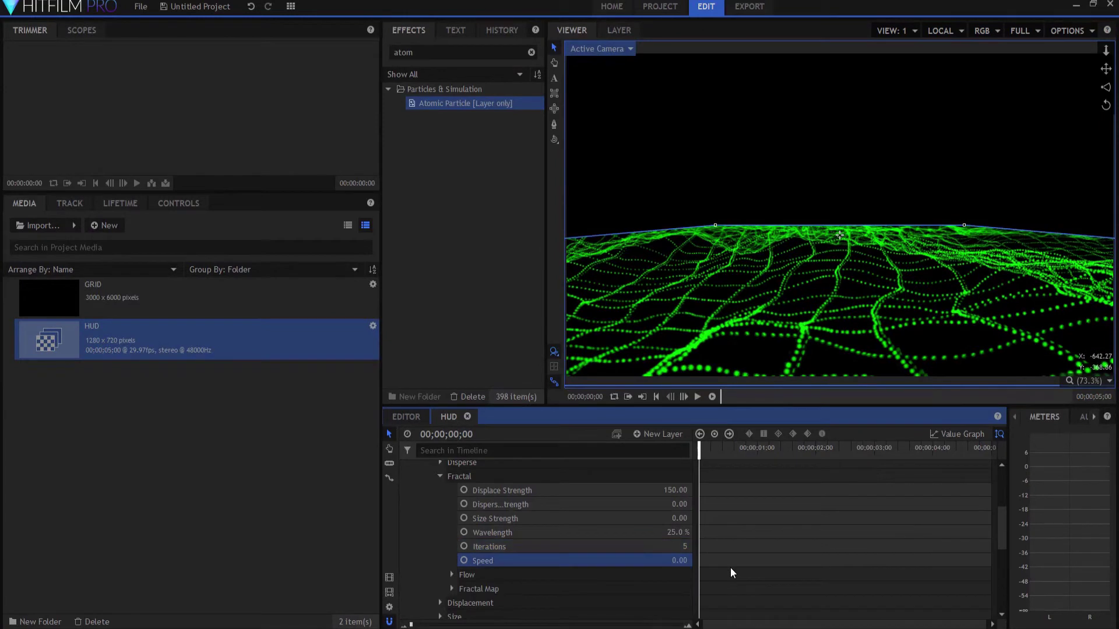
click(696, 396)
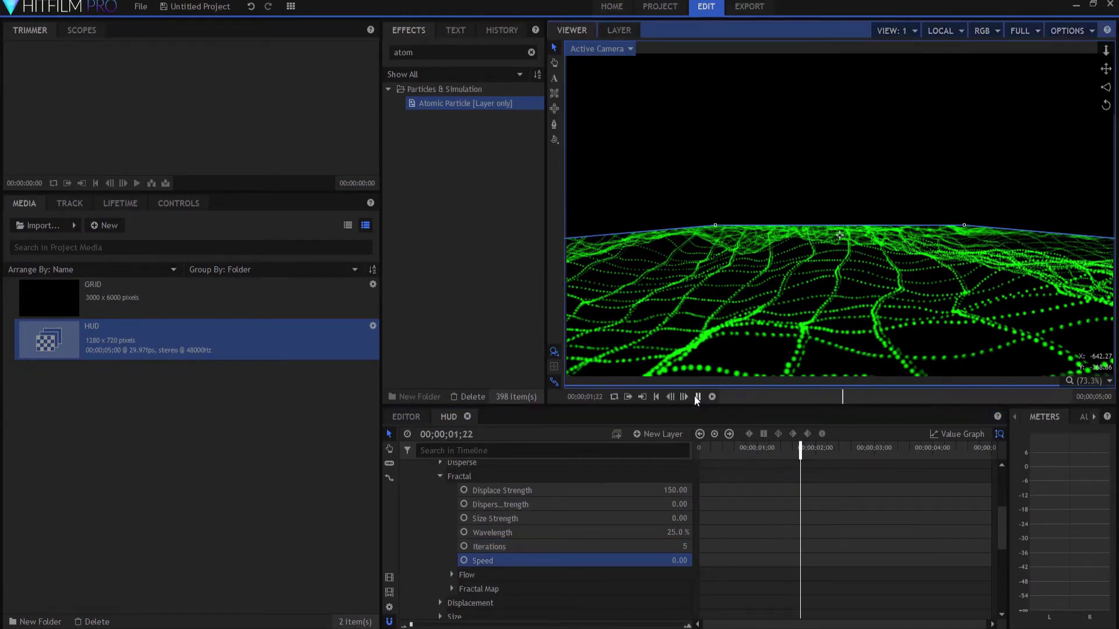
click(696, 396)
- Reveal the New Camera's transform properties, undoing a trial Position Z change
scroll(483, 510, up, 10)
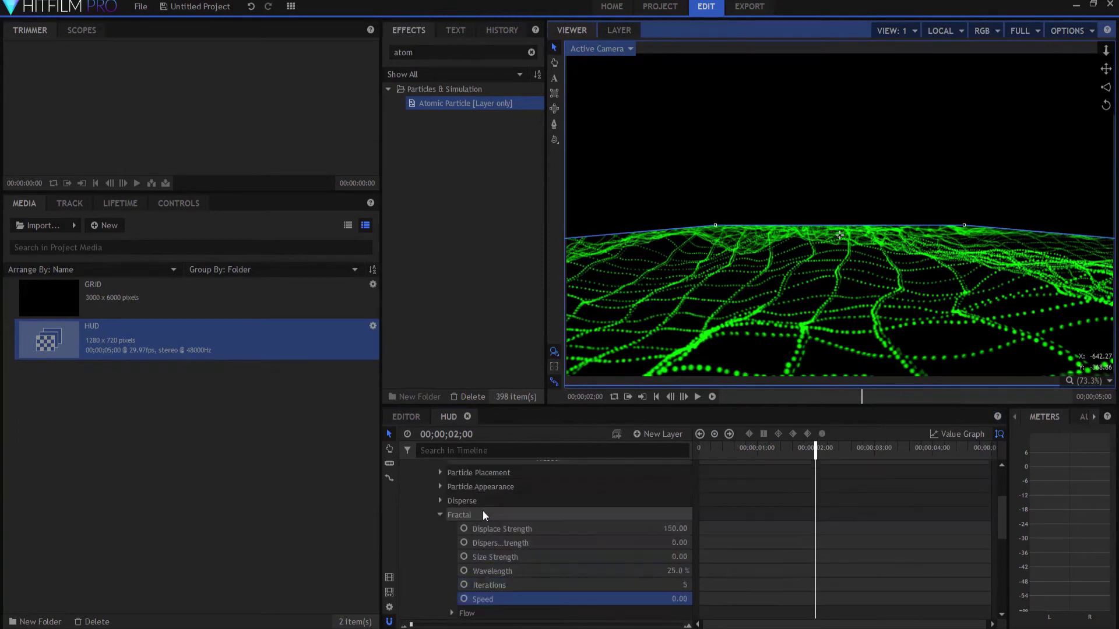
click(404, 480)
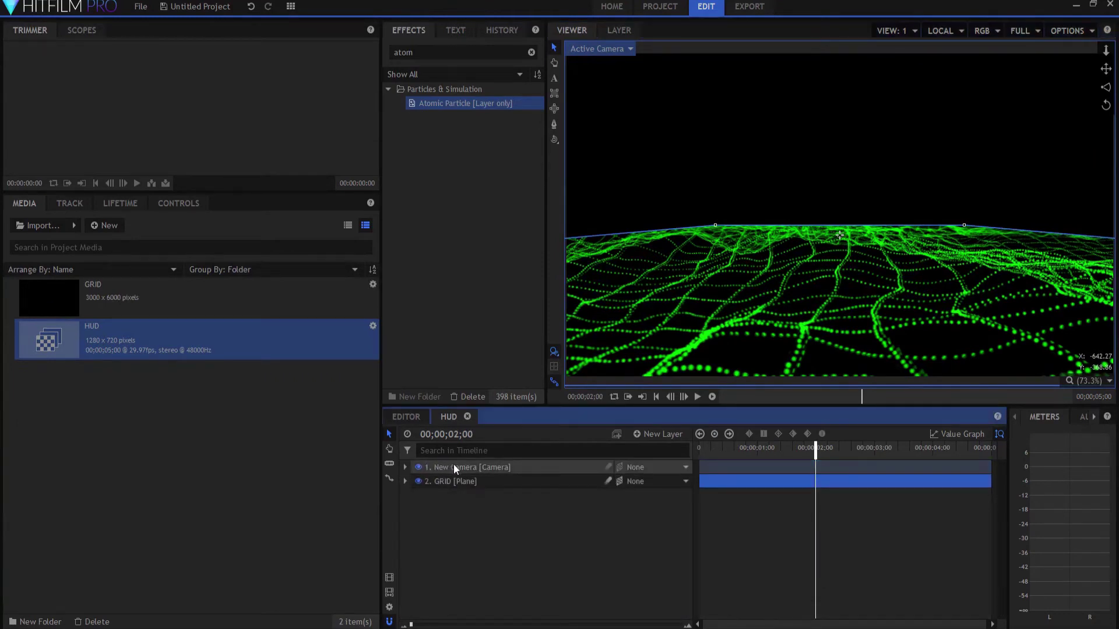
click(483, 563)
click(405, 467)
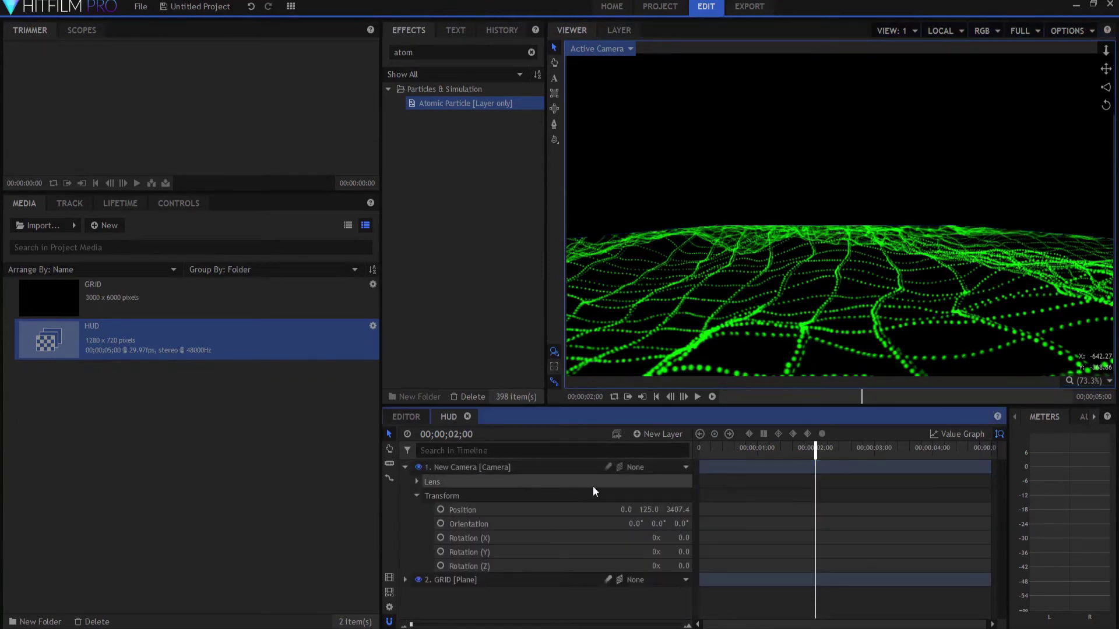
drag(678, 510, 499, 510)
key(ctrl+z)
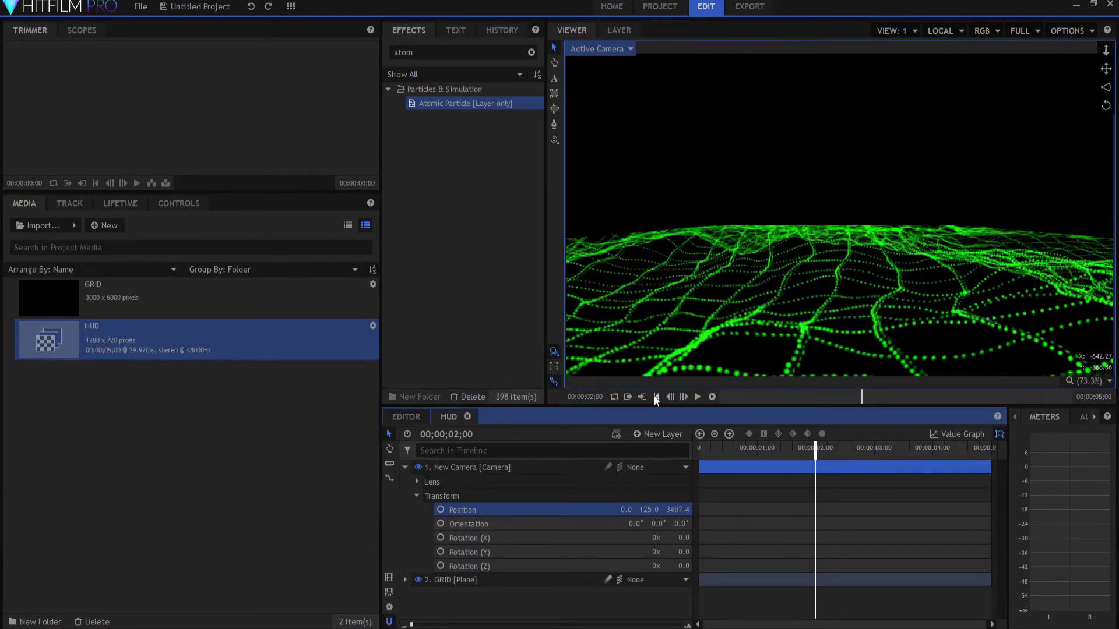
- Keyframe camera Position Z from 3407.4 at the start to 2800 at the end, then play it back
click(655, 396)
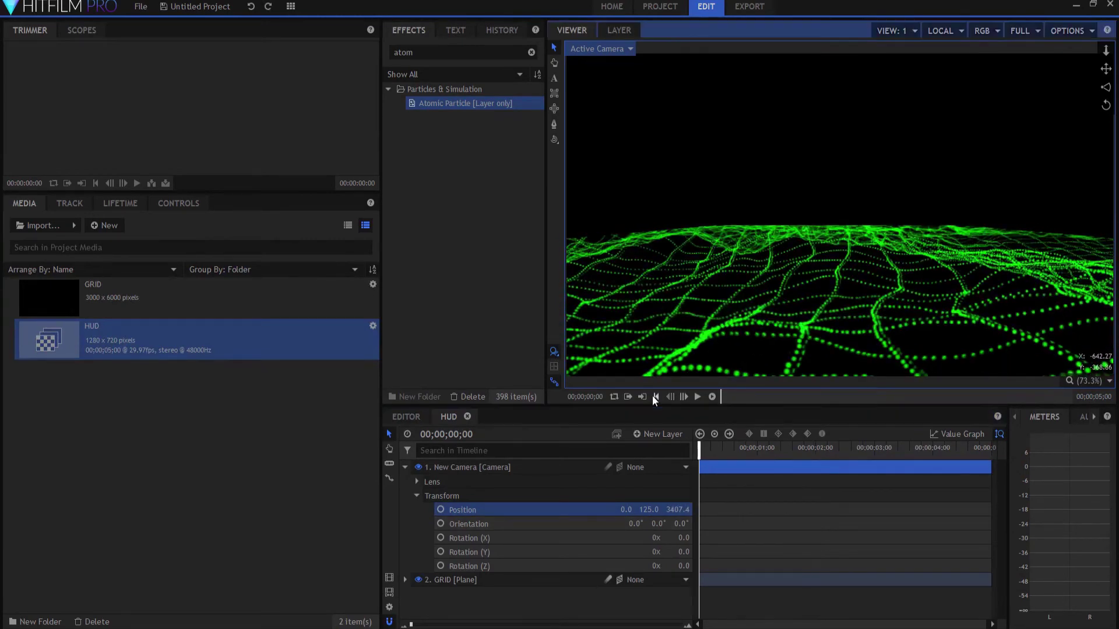
click(441, 510)
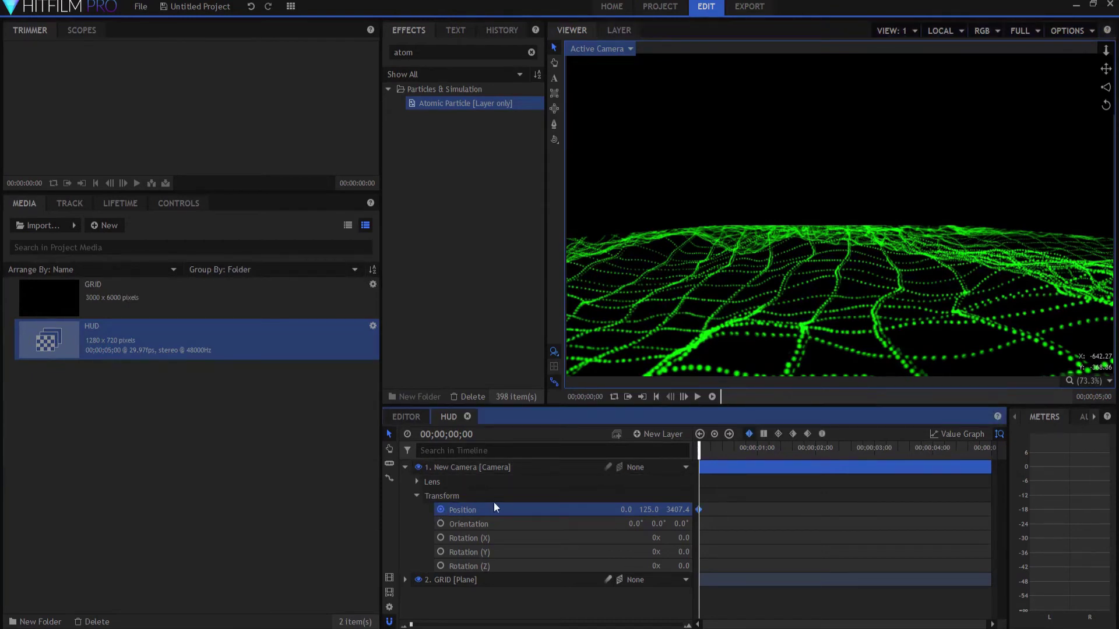
key(End)
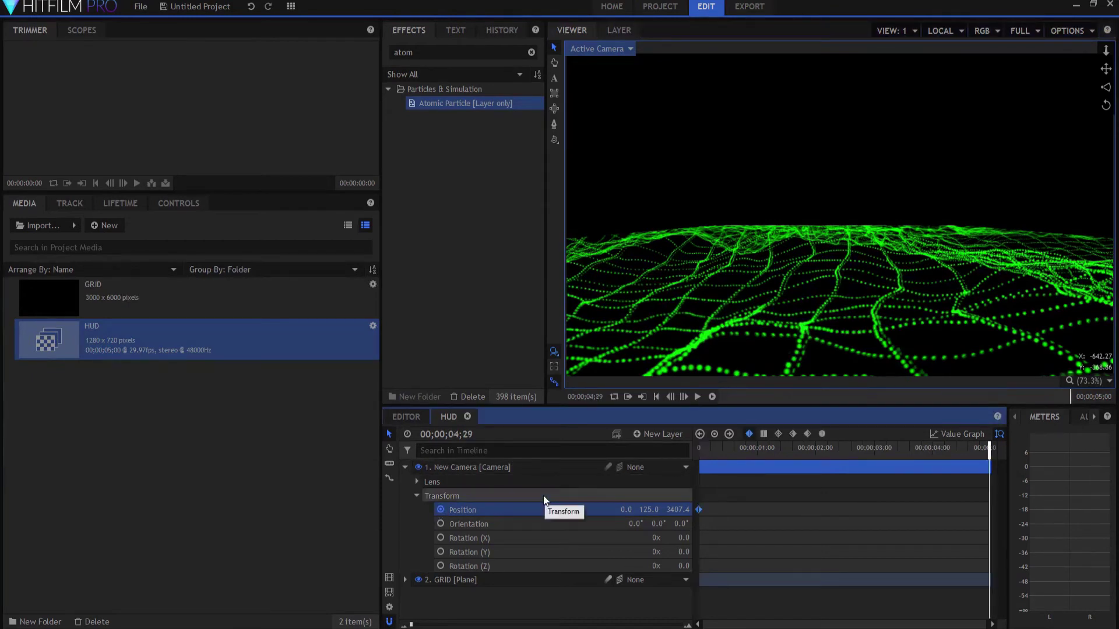
click(675, 509)
text(2800)
key(Return)
click(655, 396)
click(698, 398)
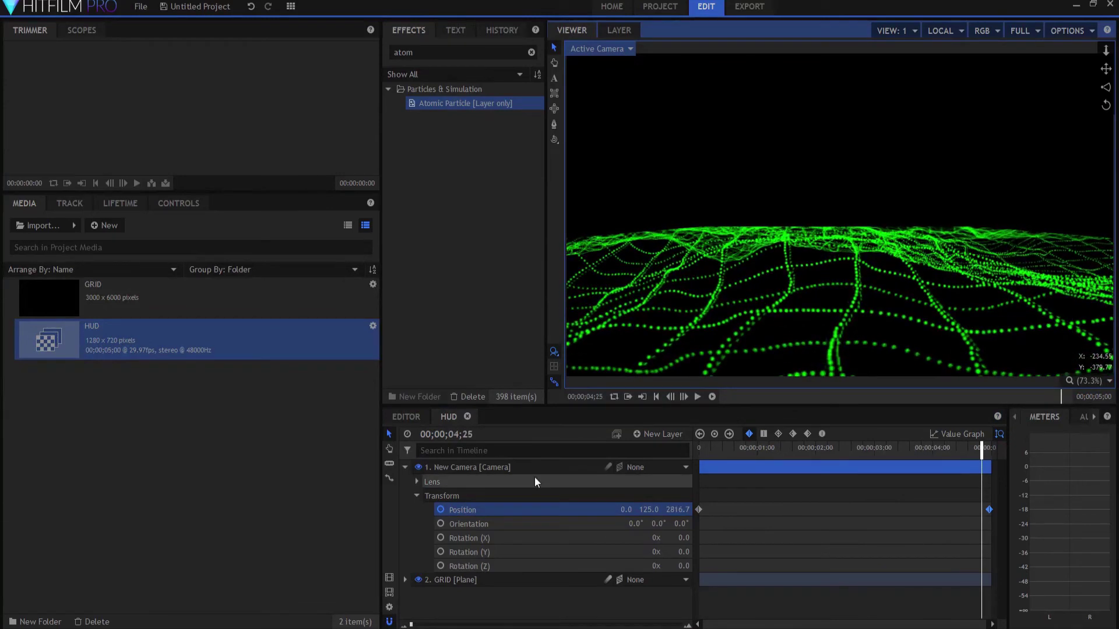
- Raise Atomic Particle's Particle Placement Number of Particles to 1,024 × 1,024
click(403, 467)
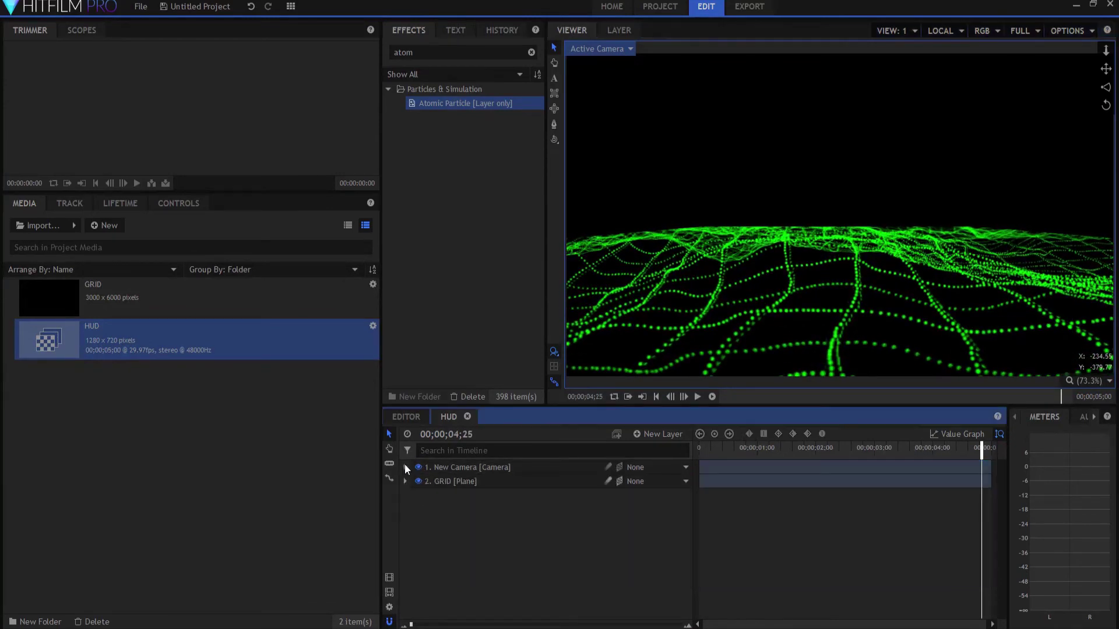
click(405, 481)
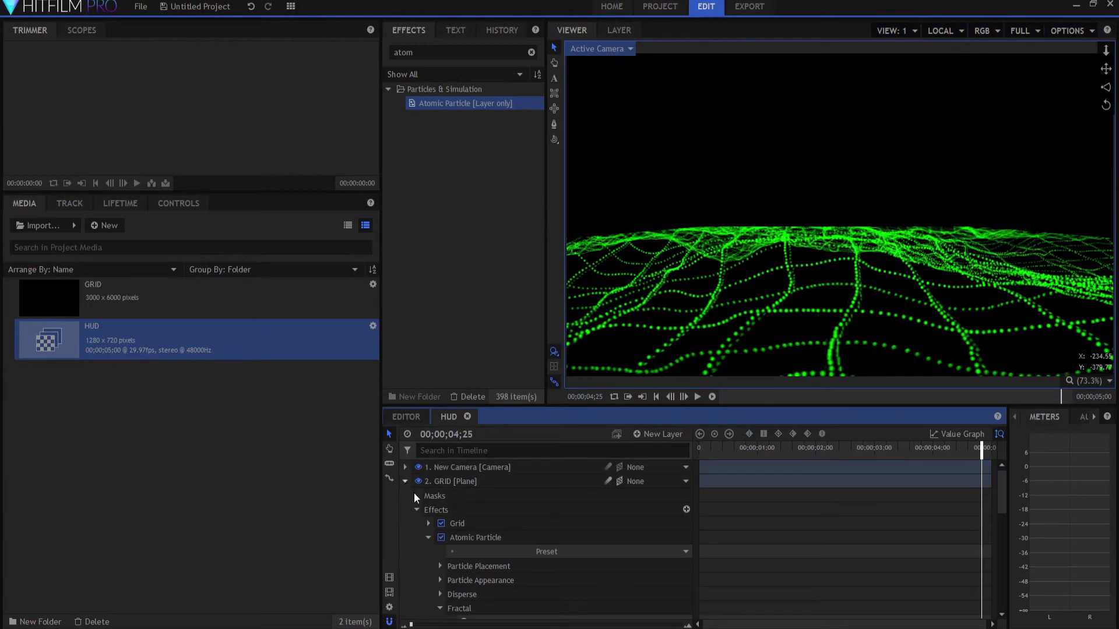
click(428, 539)
click(428, 539)
scroll(428, 540, down, 3)
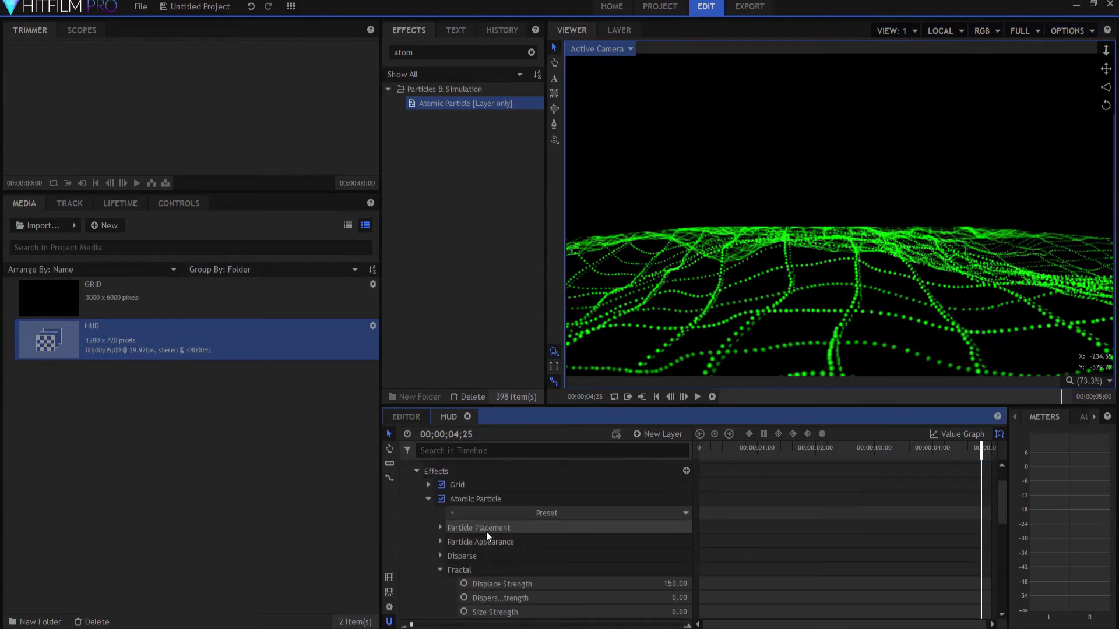
scroll(486, 532, down, 2)
click(440, 489)
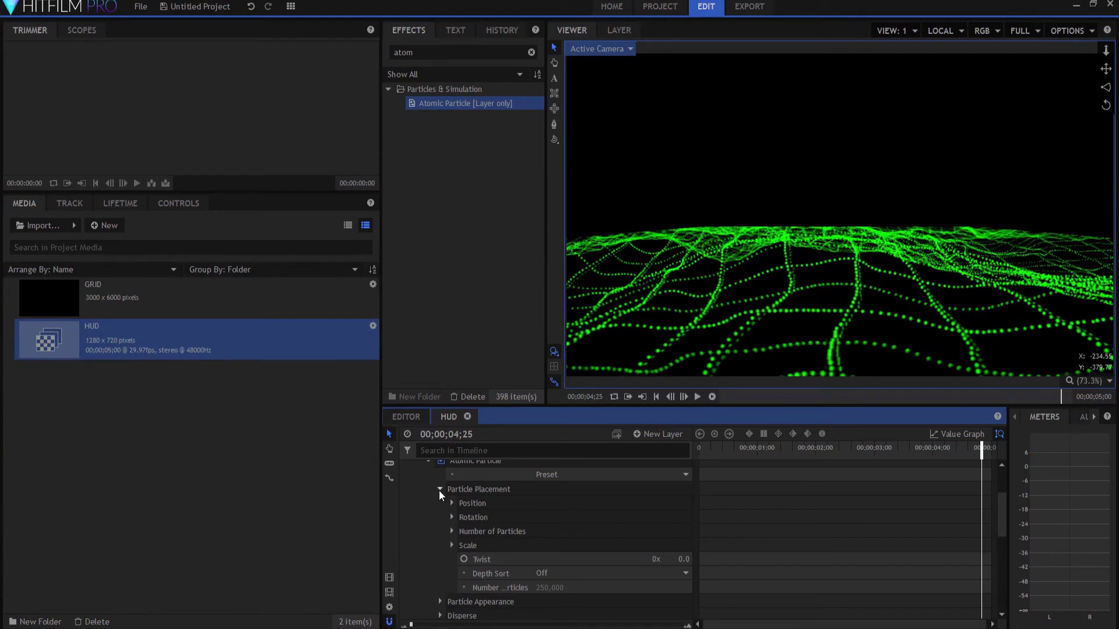
click(451, 531)
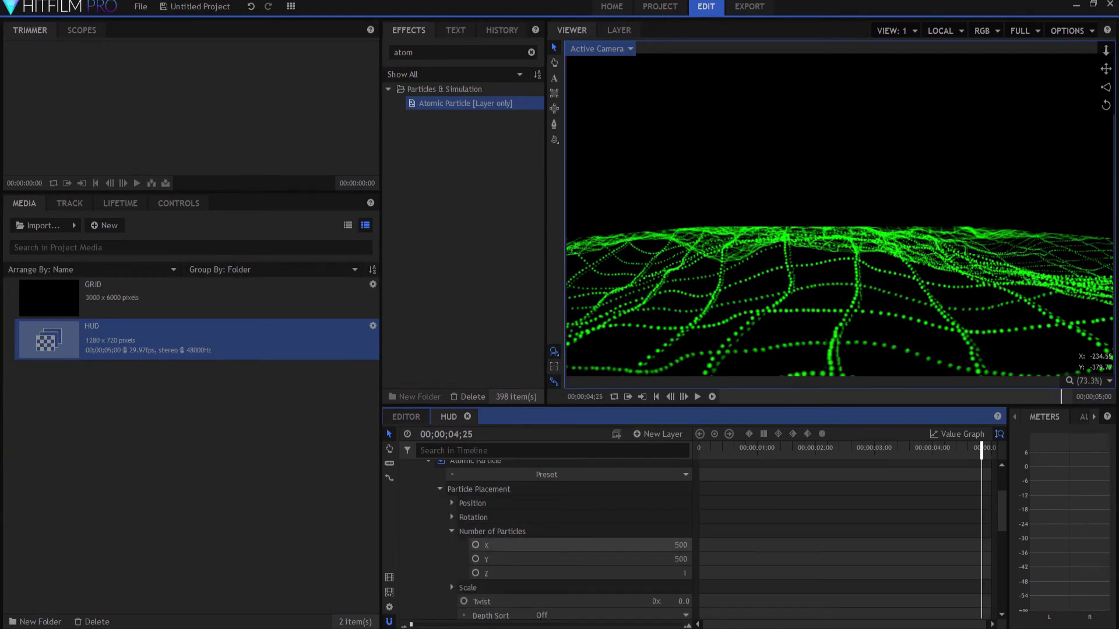
drag(680, 545, 726, 558)
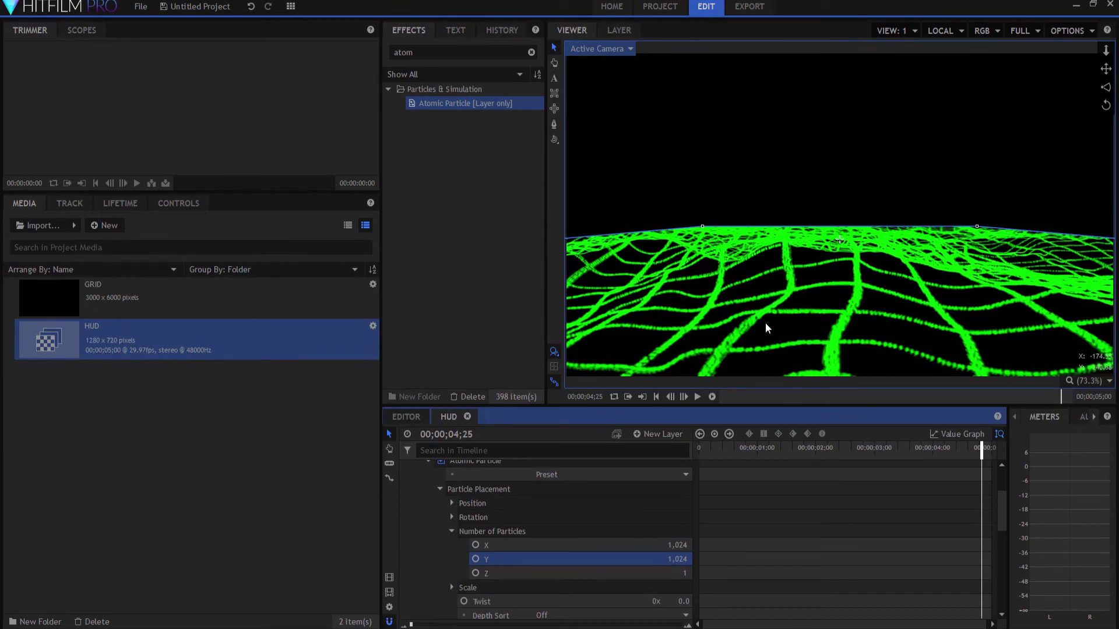
scroll(405, 509, up, 3)
click(405, 482)
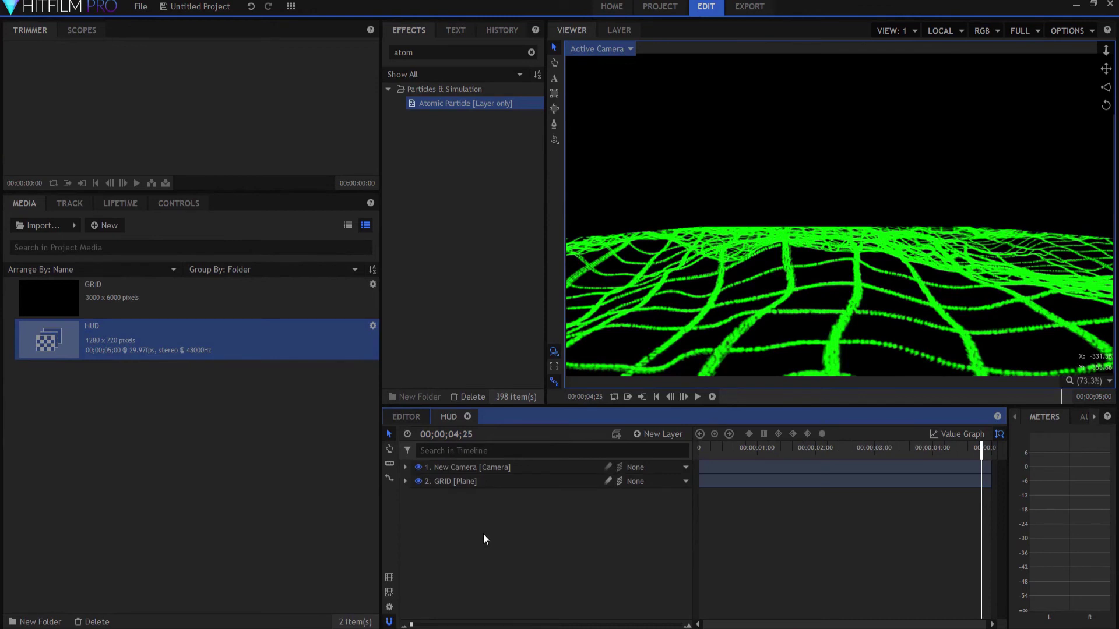